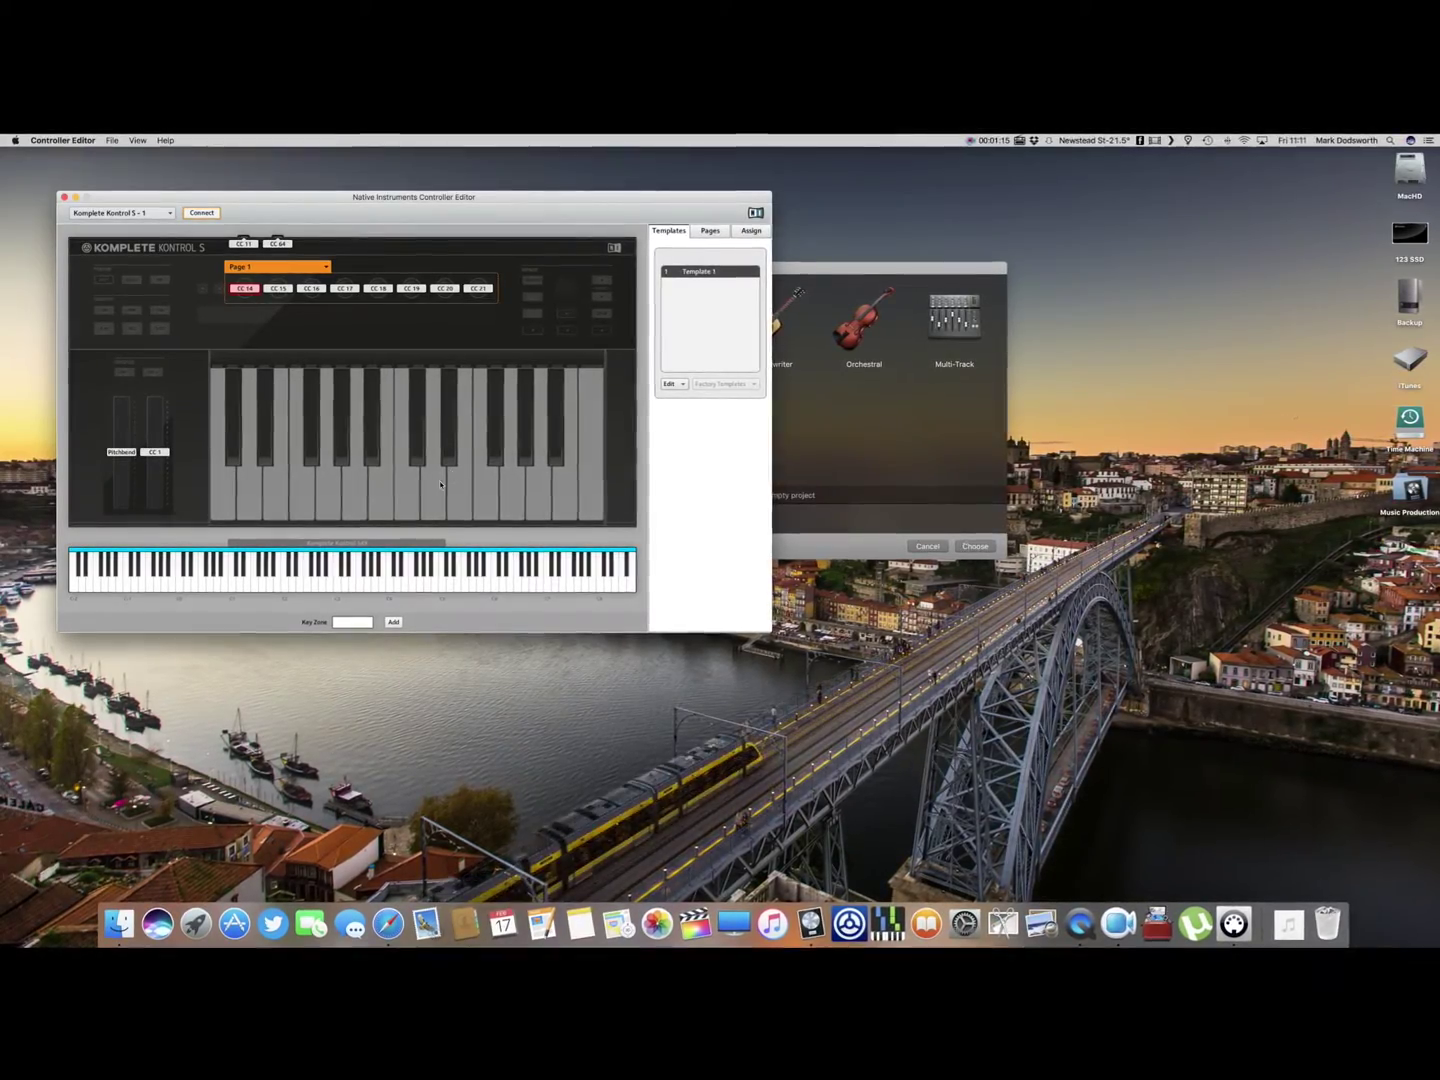
# Add Template 2, rename it 'Duet', and show its Assign tab with Knob 1's CC 14 settings.
pyautogui.click(679, 384)
pyautogui.click(690, 397)
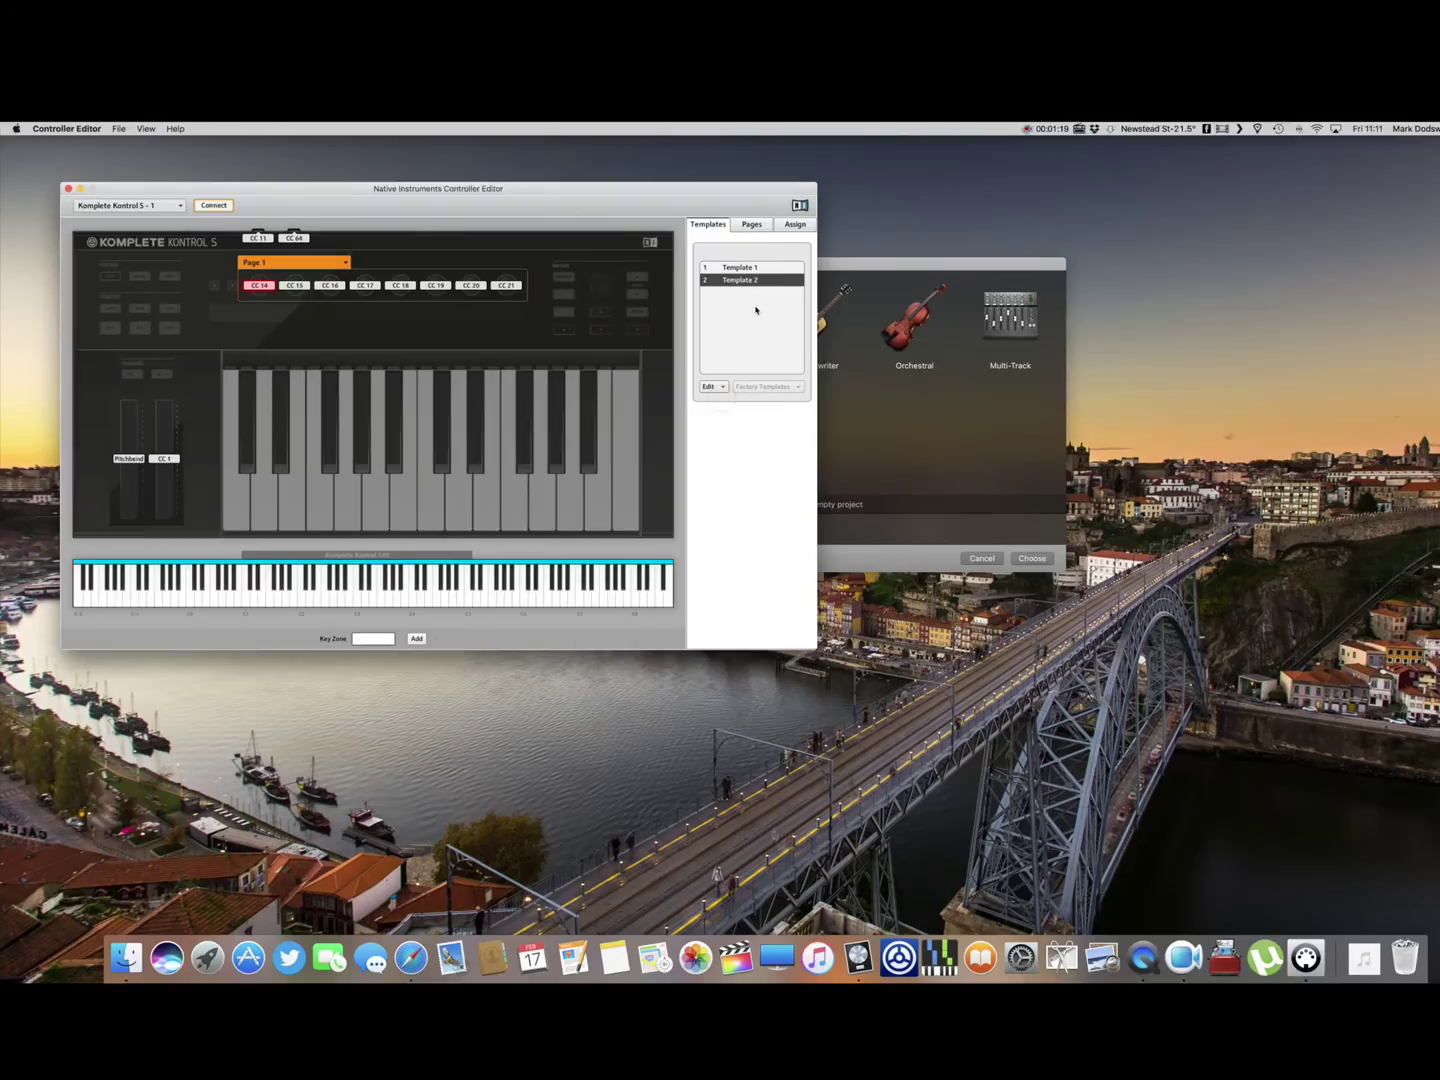
pyautogui.doubleClick(738, 282)
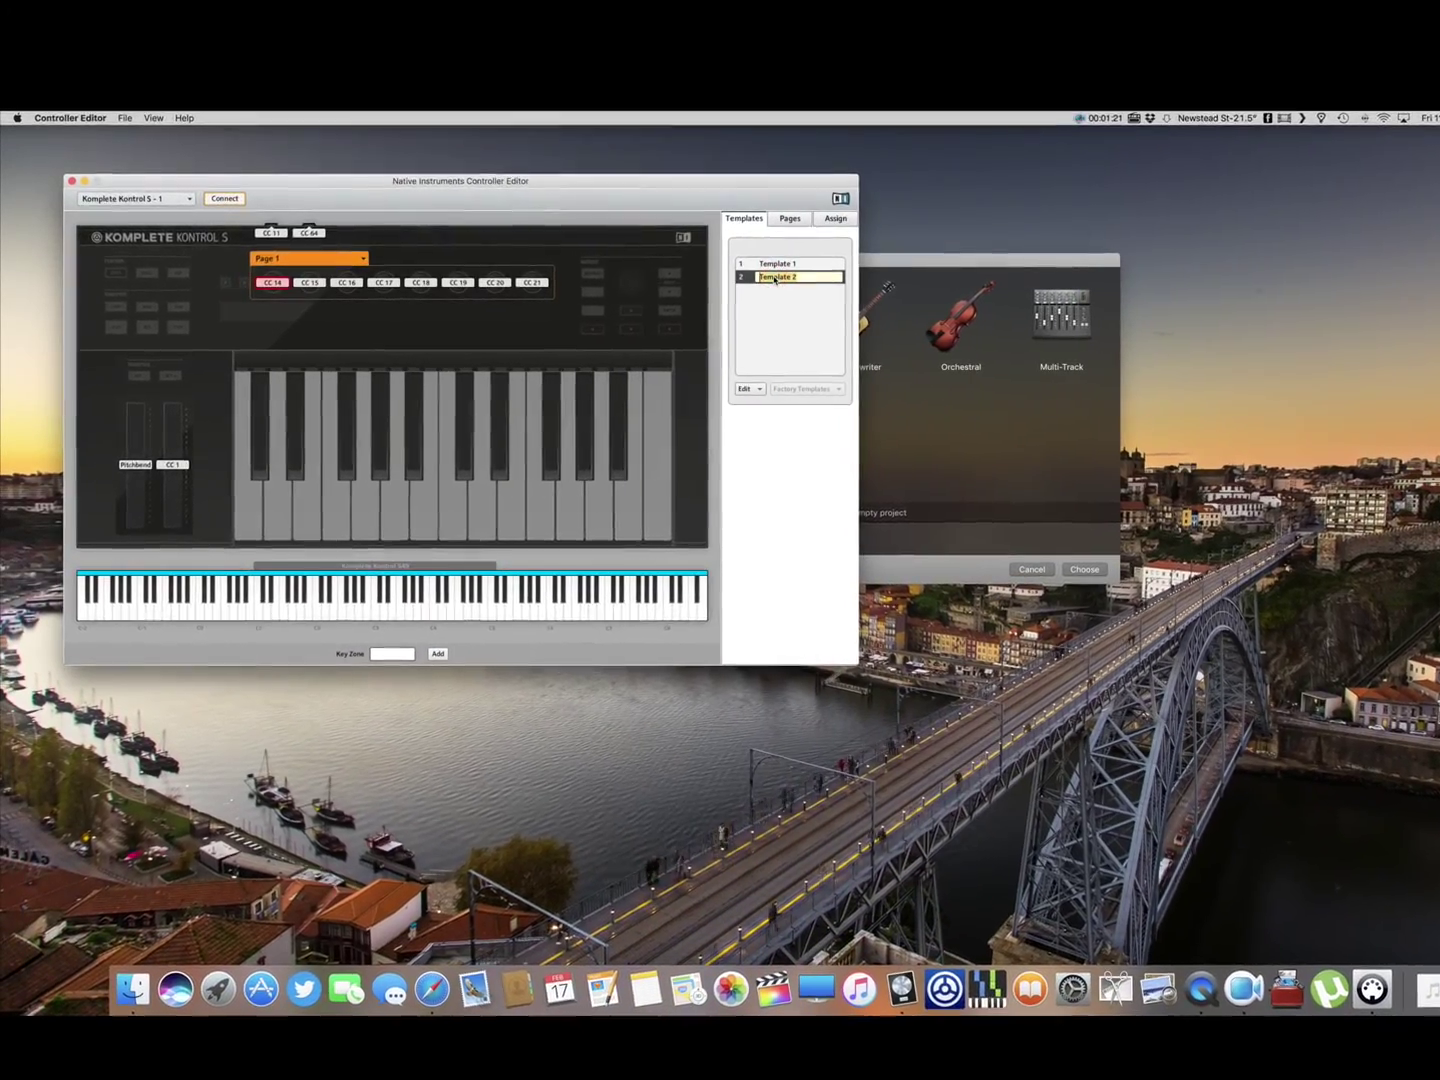
pyautogui.write('Duet')
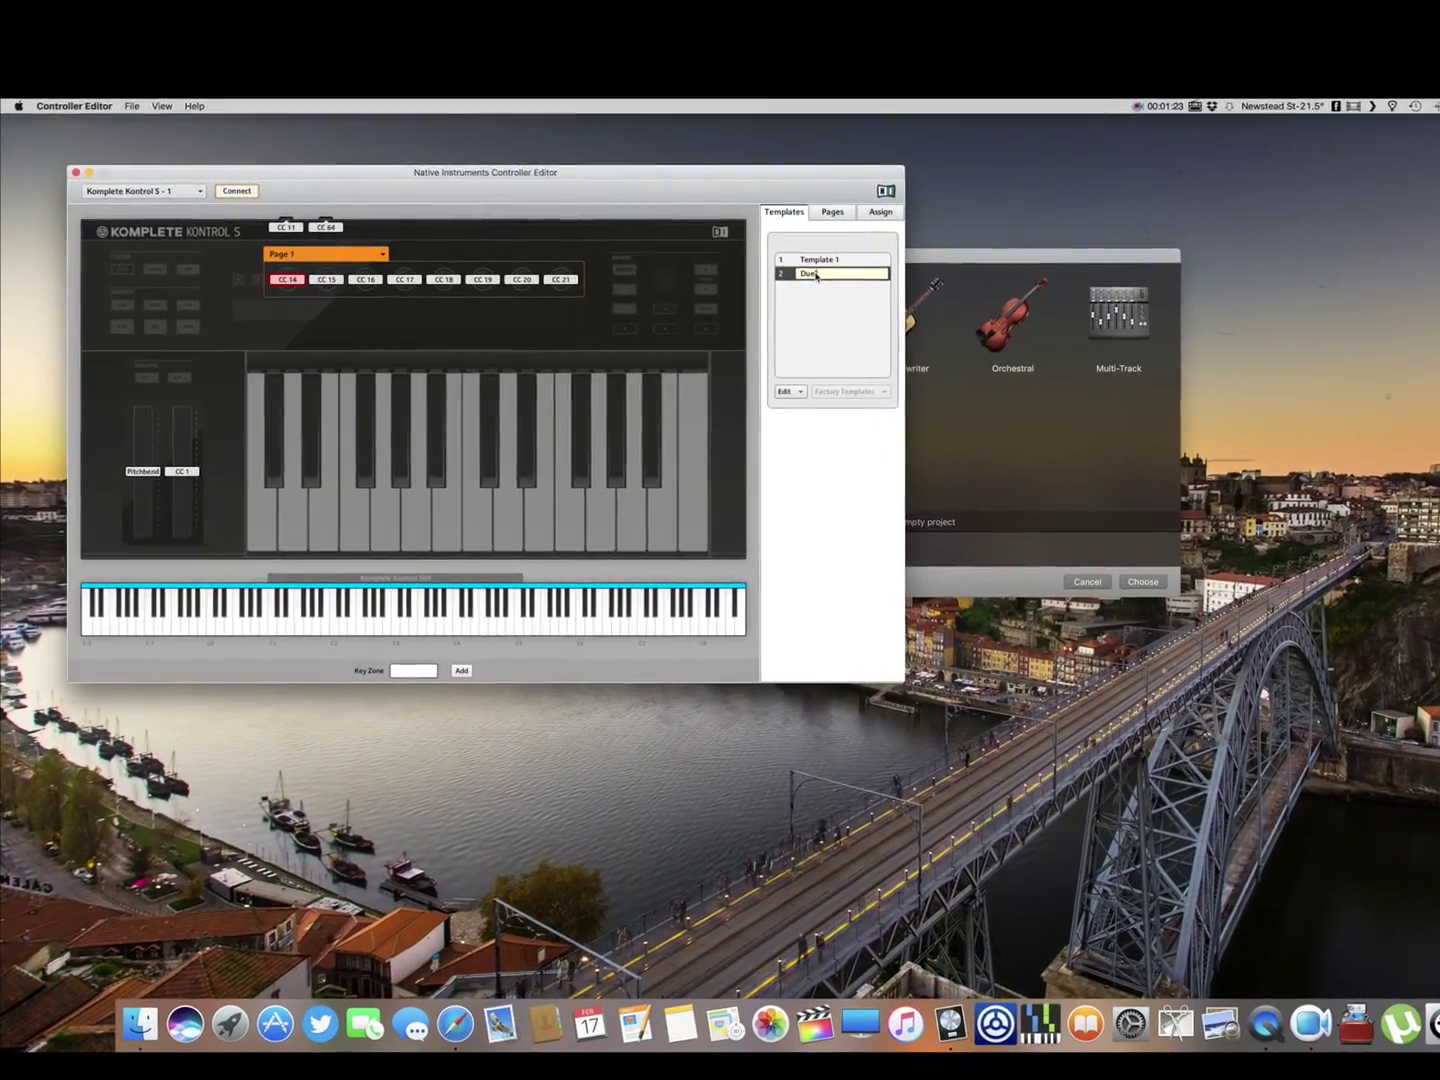
pyautogui.press('Return')
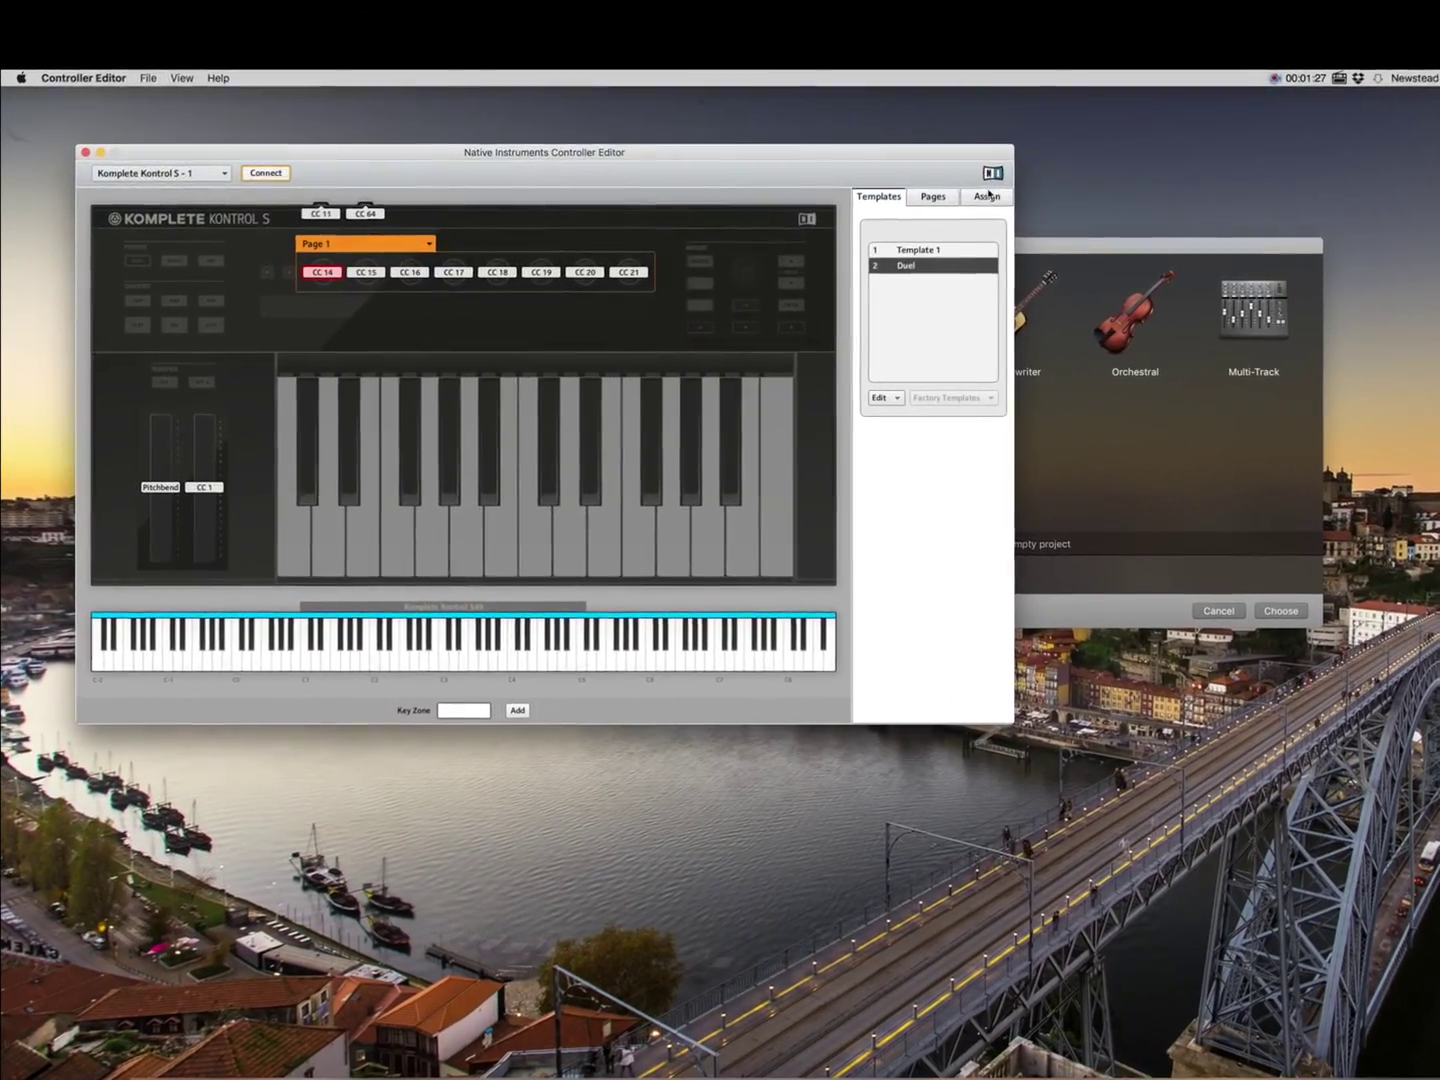
pyautogui.click(988, 195)
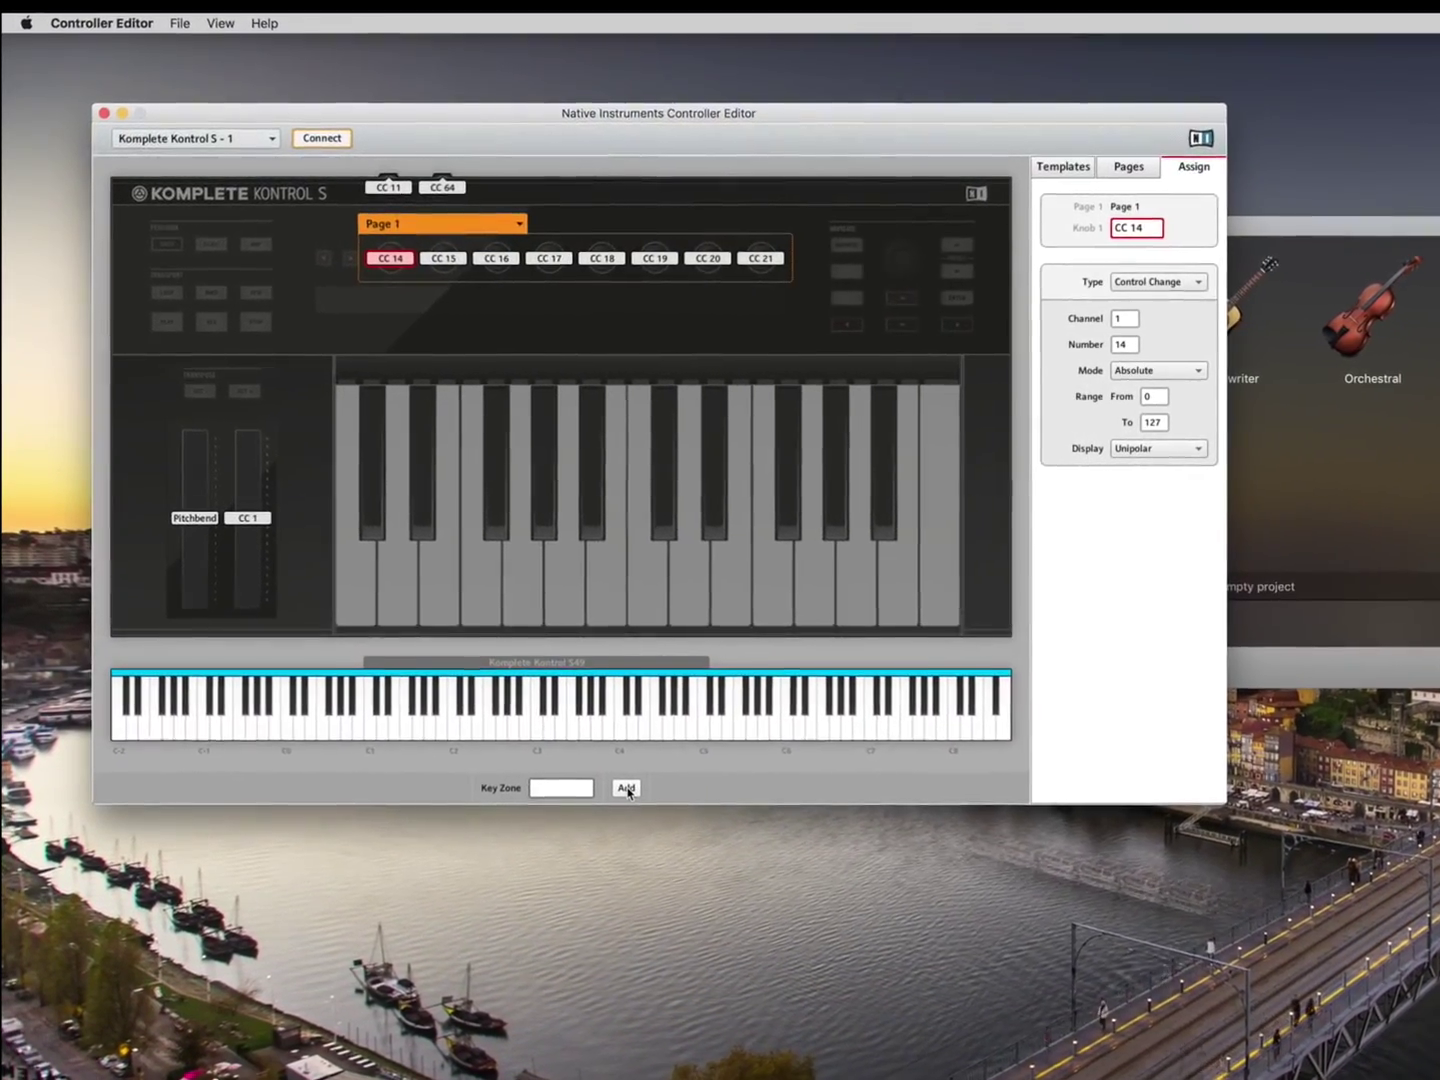
# Add an upper E3–G8 key zone next to the existing C-2–D#3 zone.
pyautogui.click(627, 789)
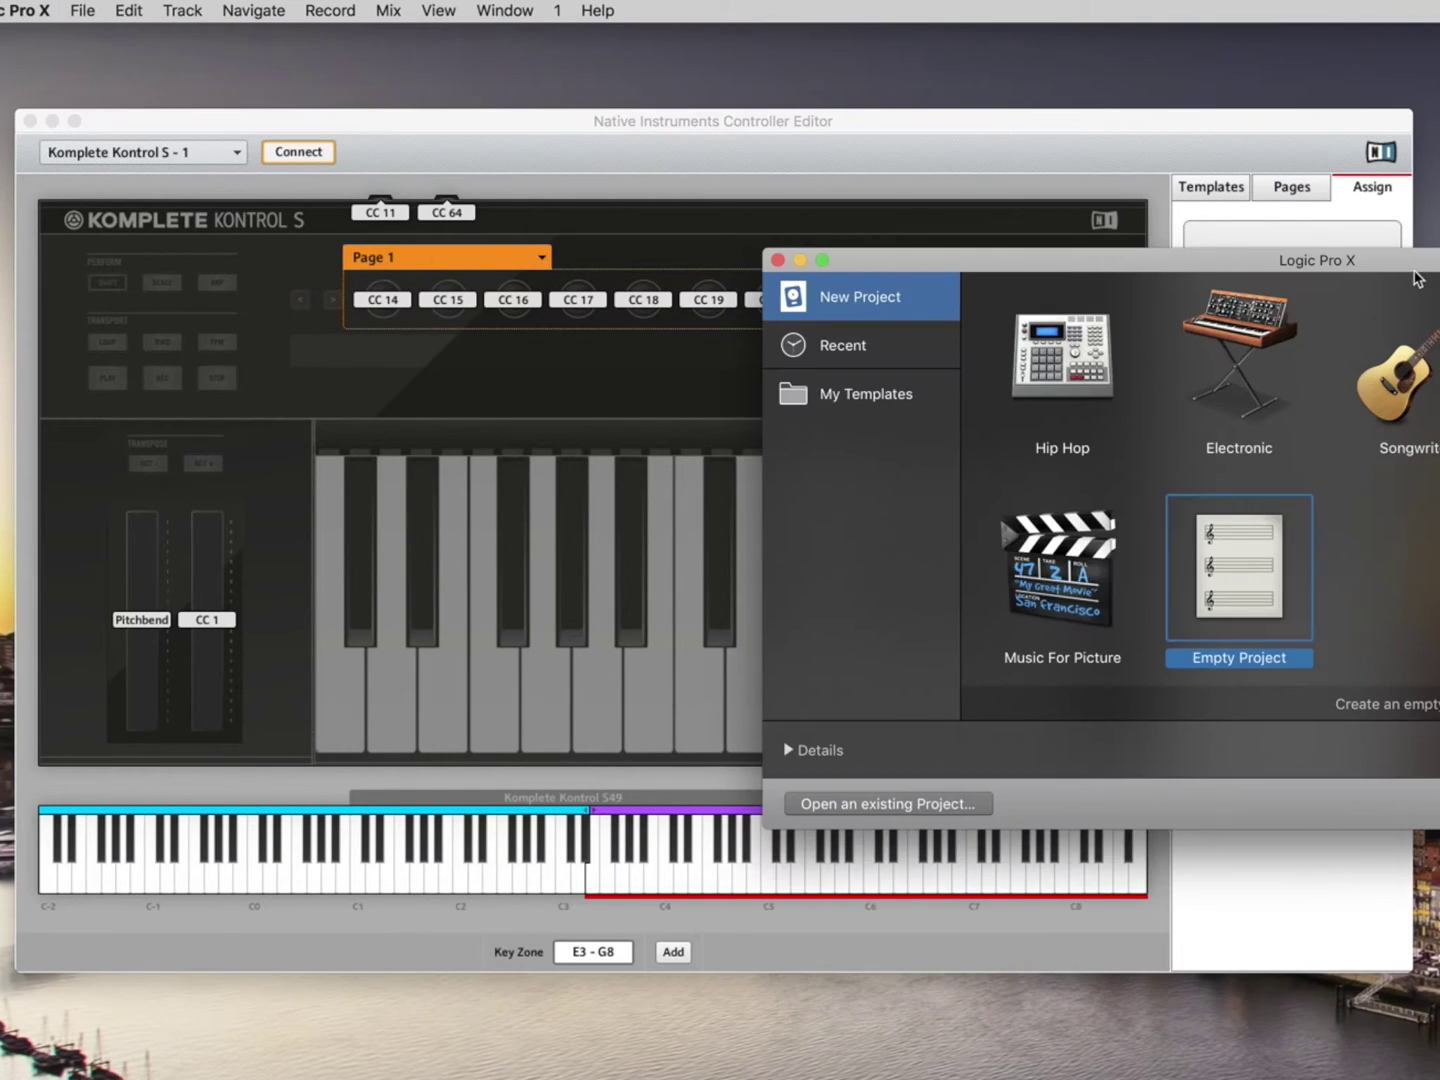
# Colour the lower C-2 to D#3 key zone Warm Yellow.
pyautogui.click(496, 826)
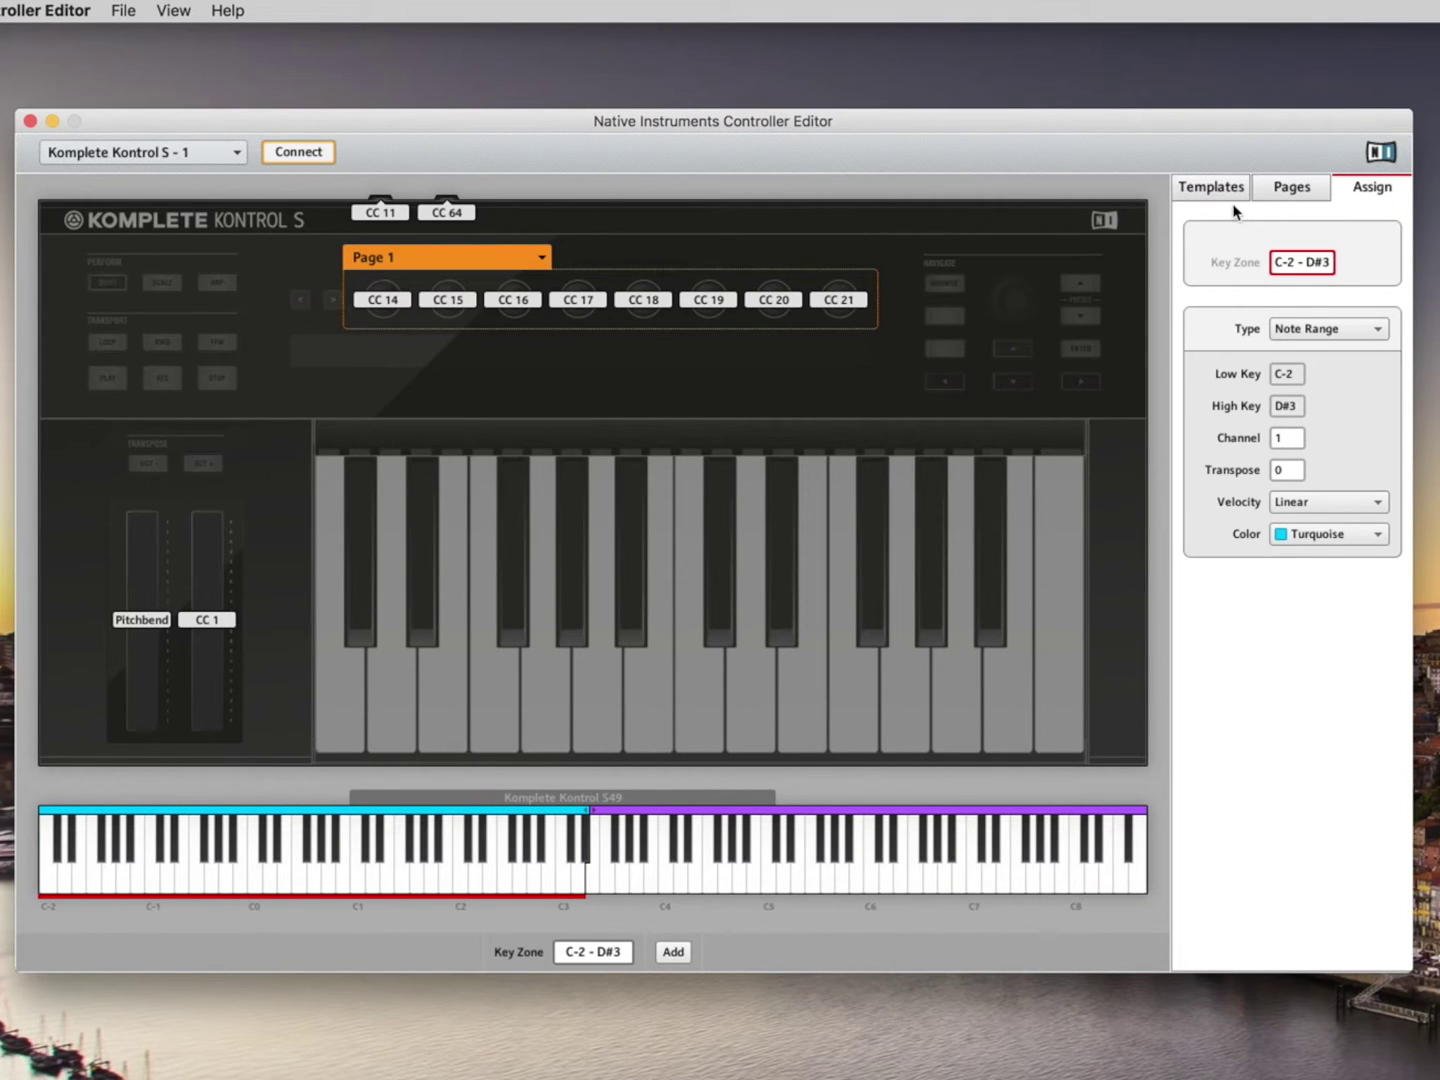
pyautogui.click(1348, 534)
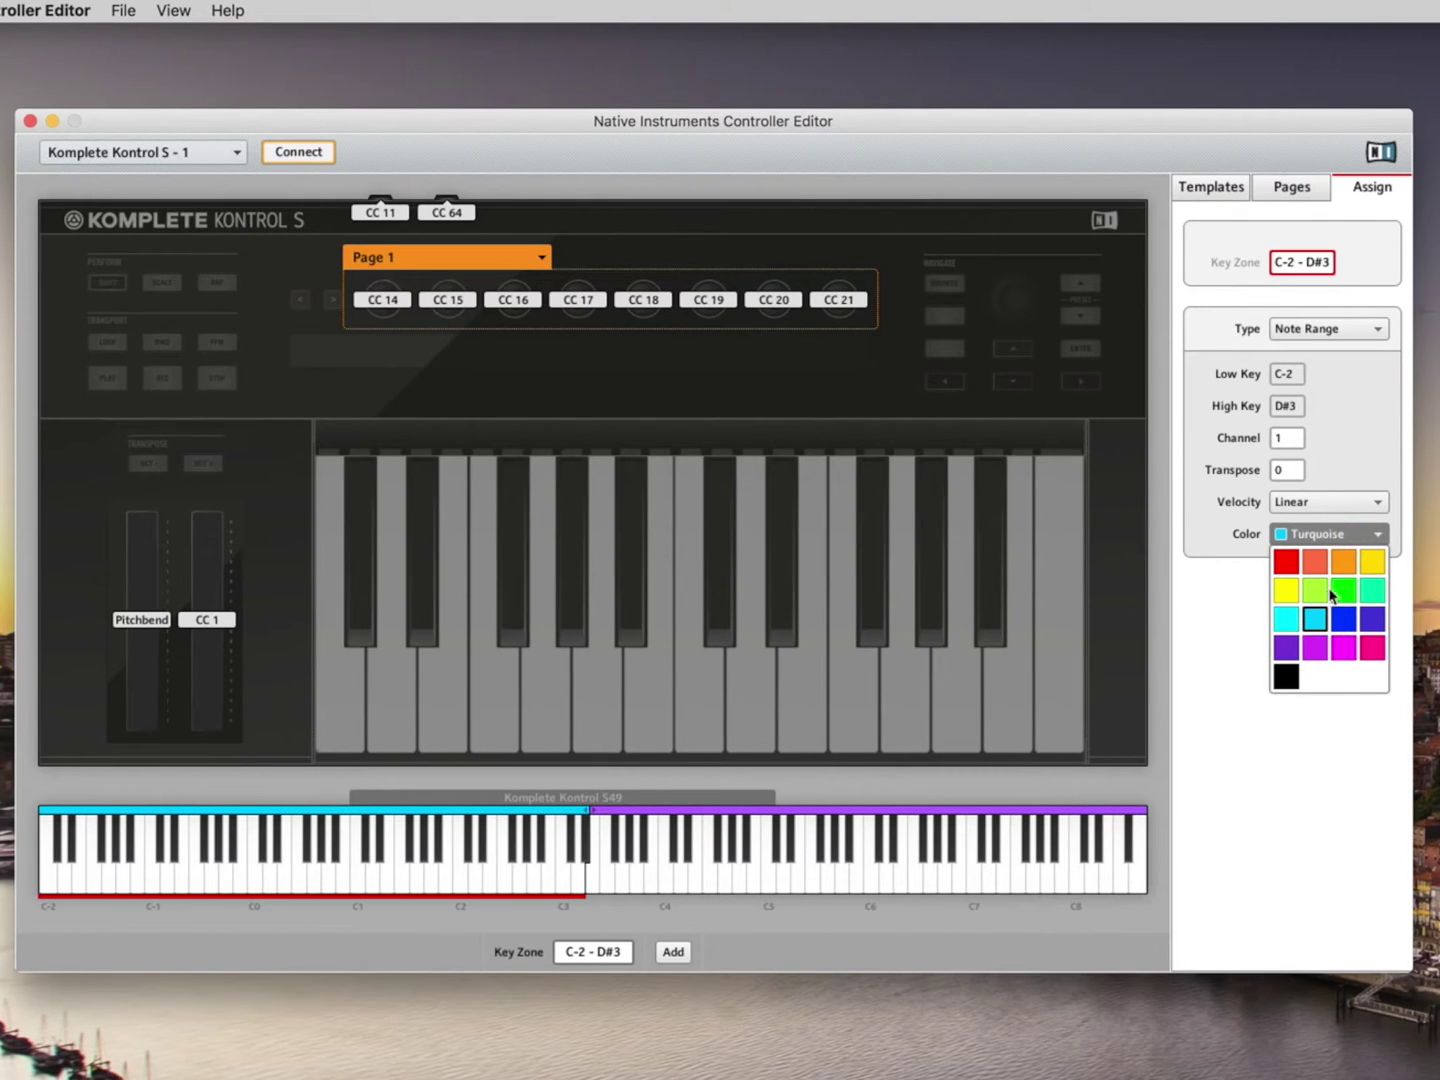
pyautogui.click(1372, 565)
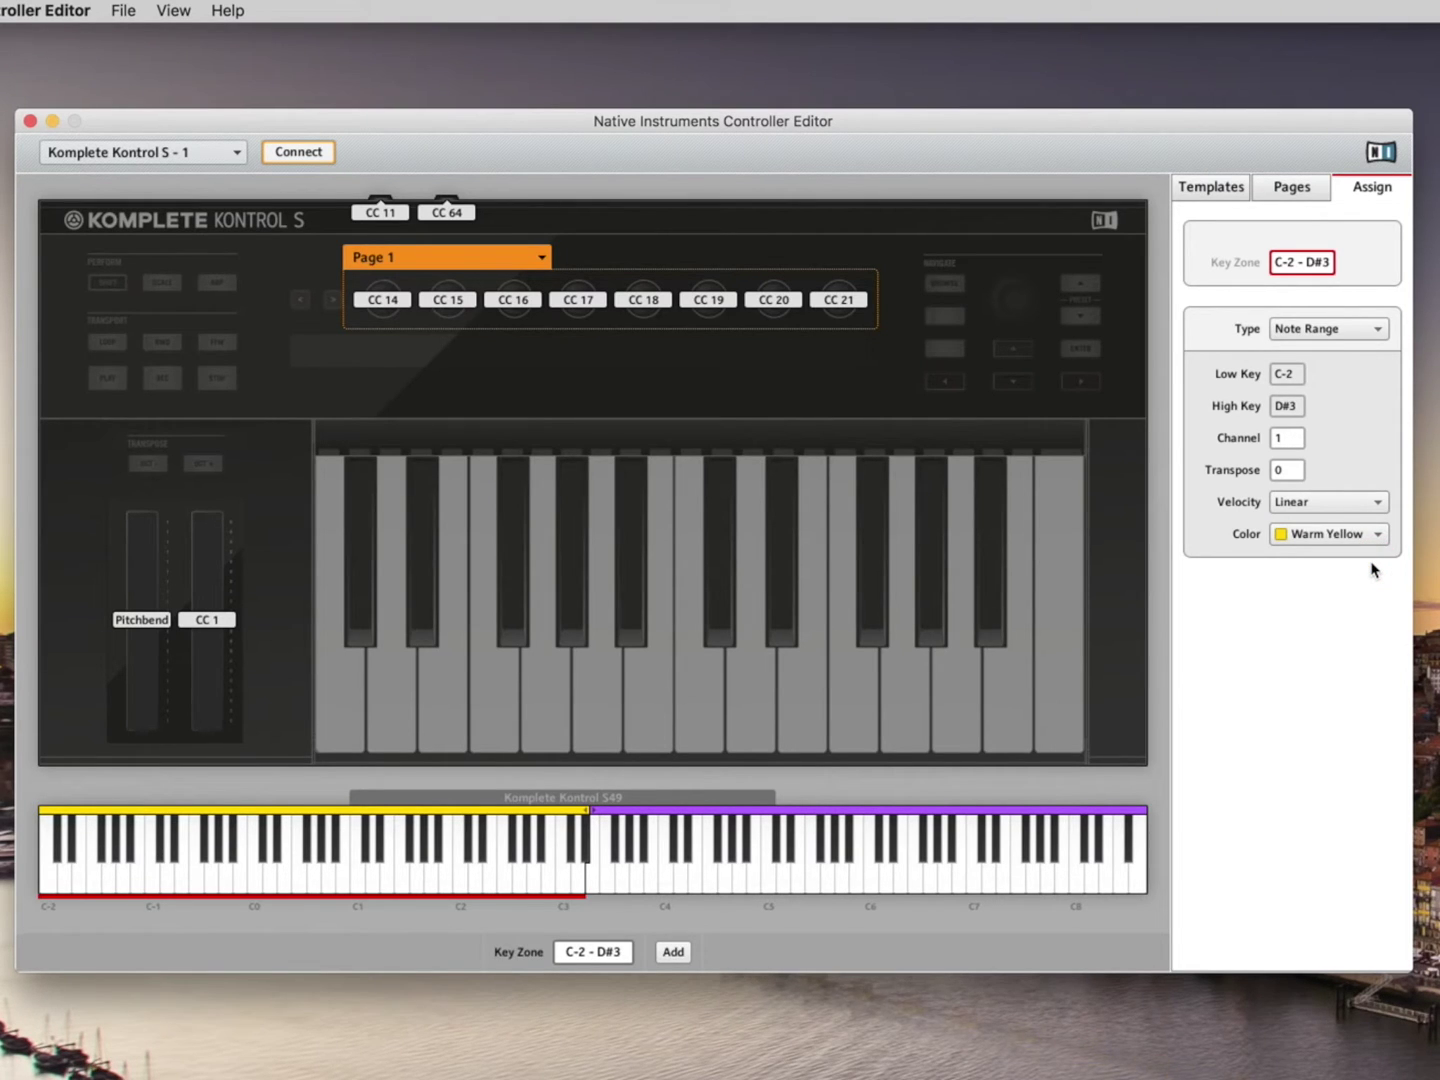
# Colour the upper E3 to G8 key zone Mint.
pyautogui.click(881, 860)
pyautogui.click(1333, 535)
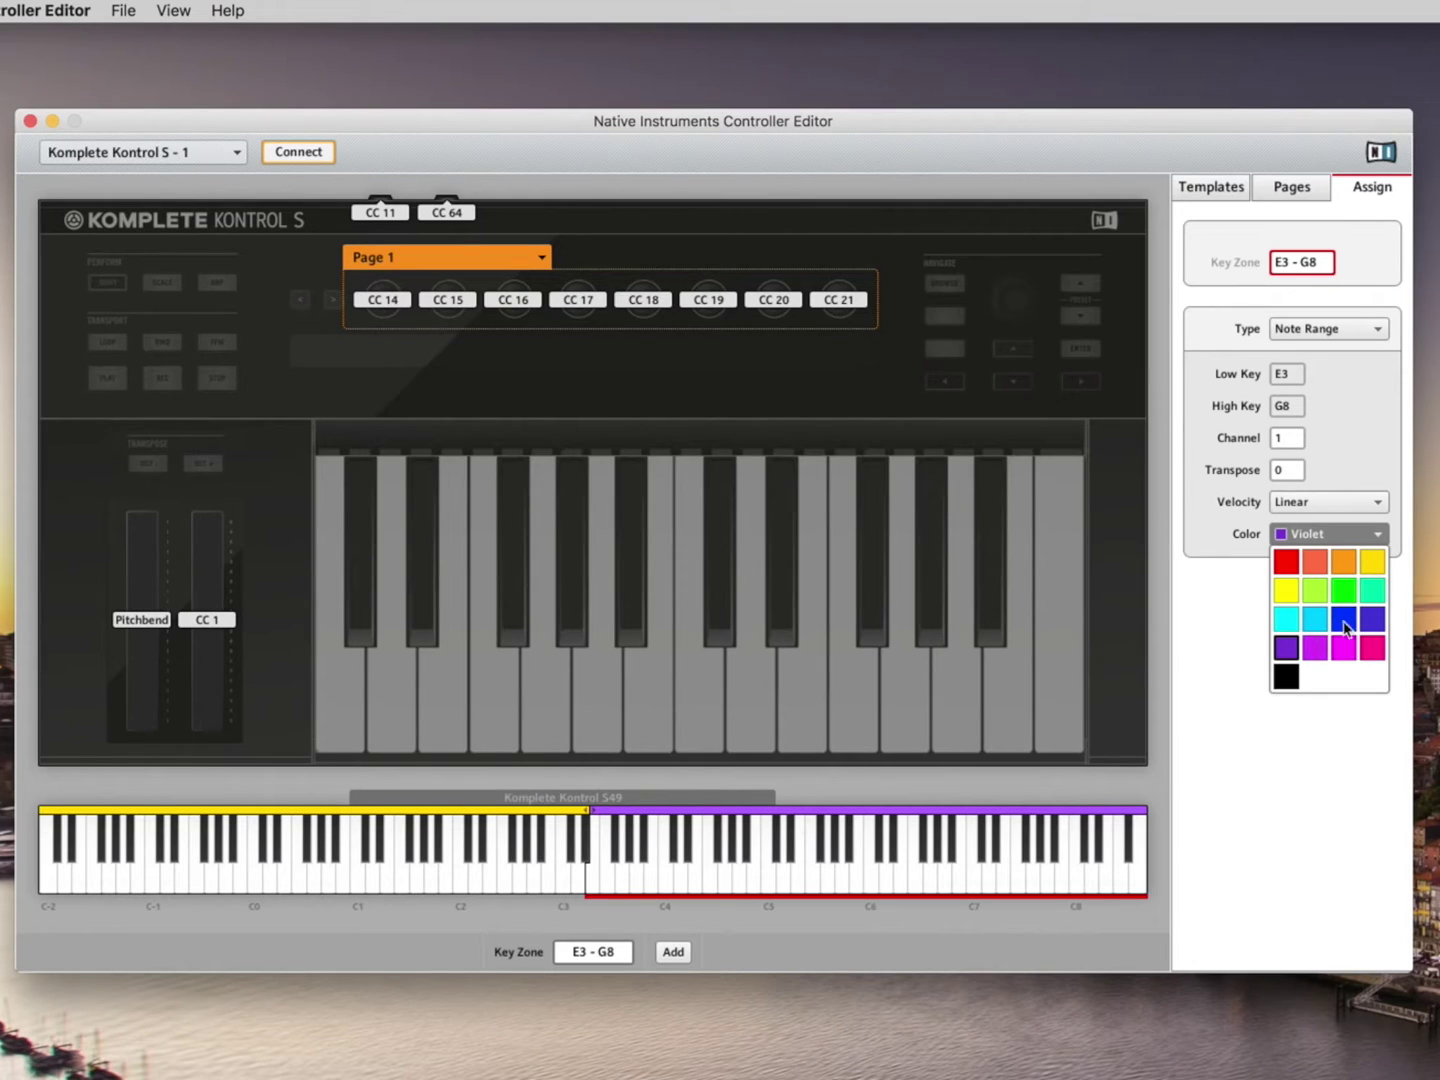
pyautogui.click(1372, 590)
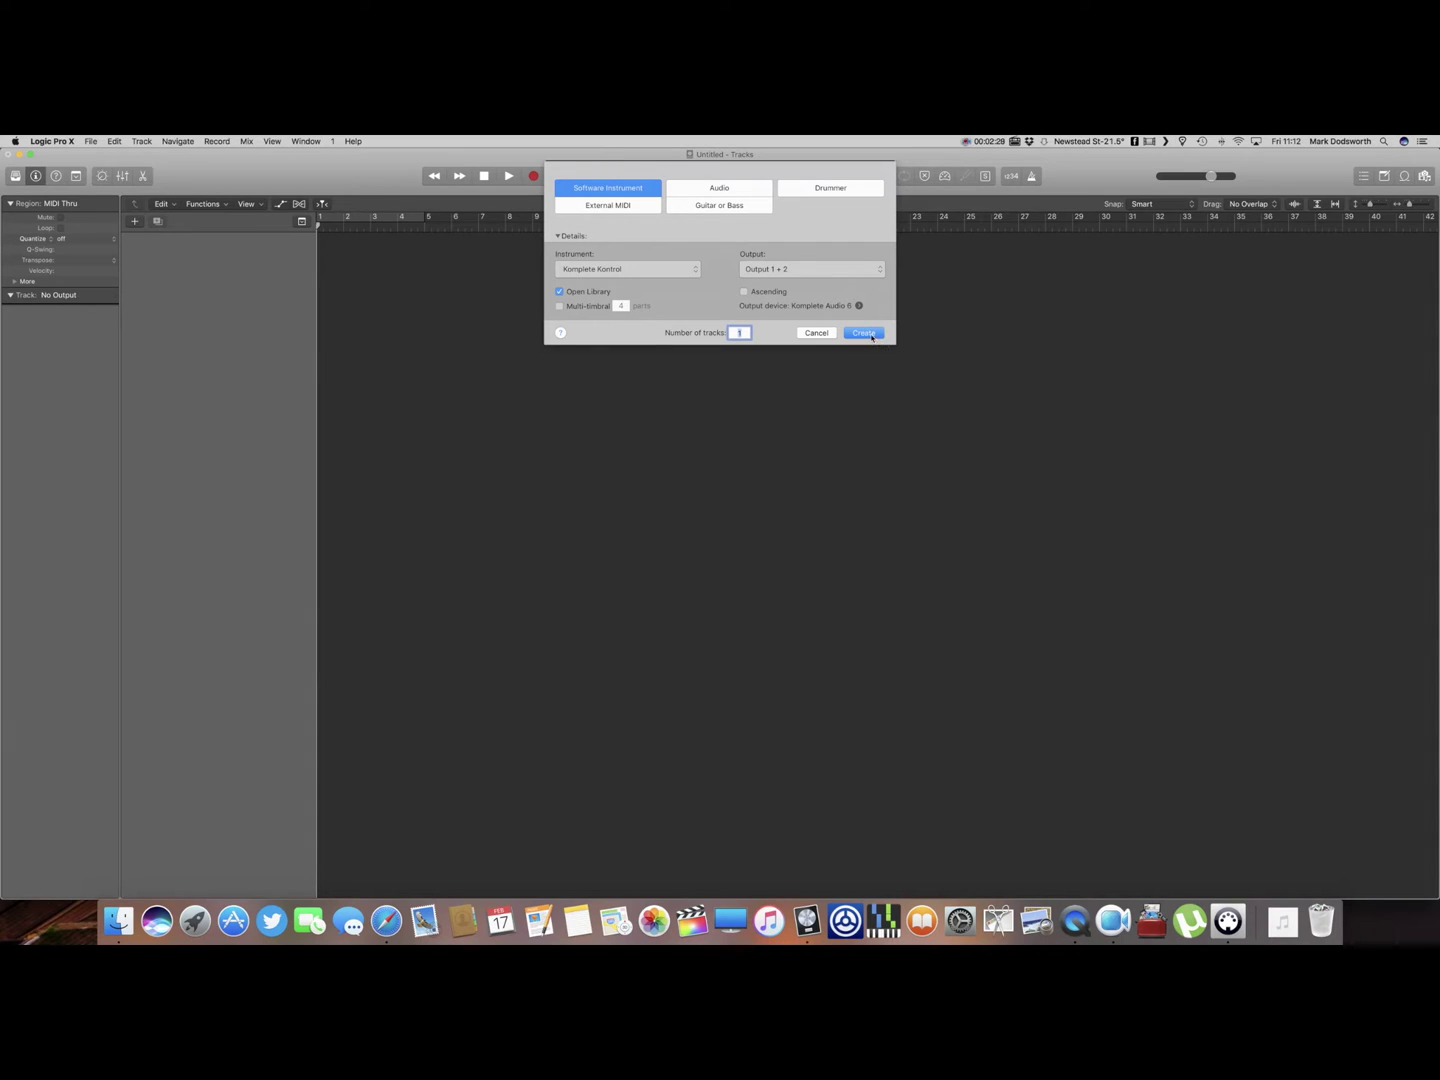
# Choose the stereo Komplete Kontrol instrument for one new Software Instrument track.
pyautogui.click(582, 272)
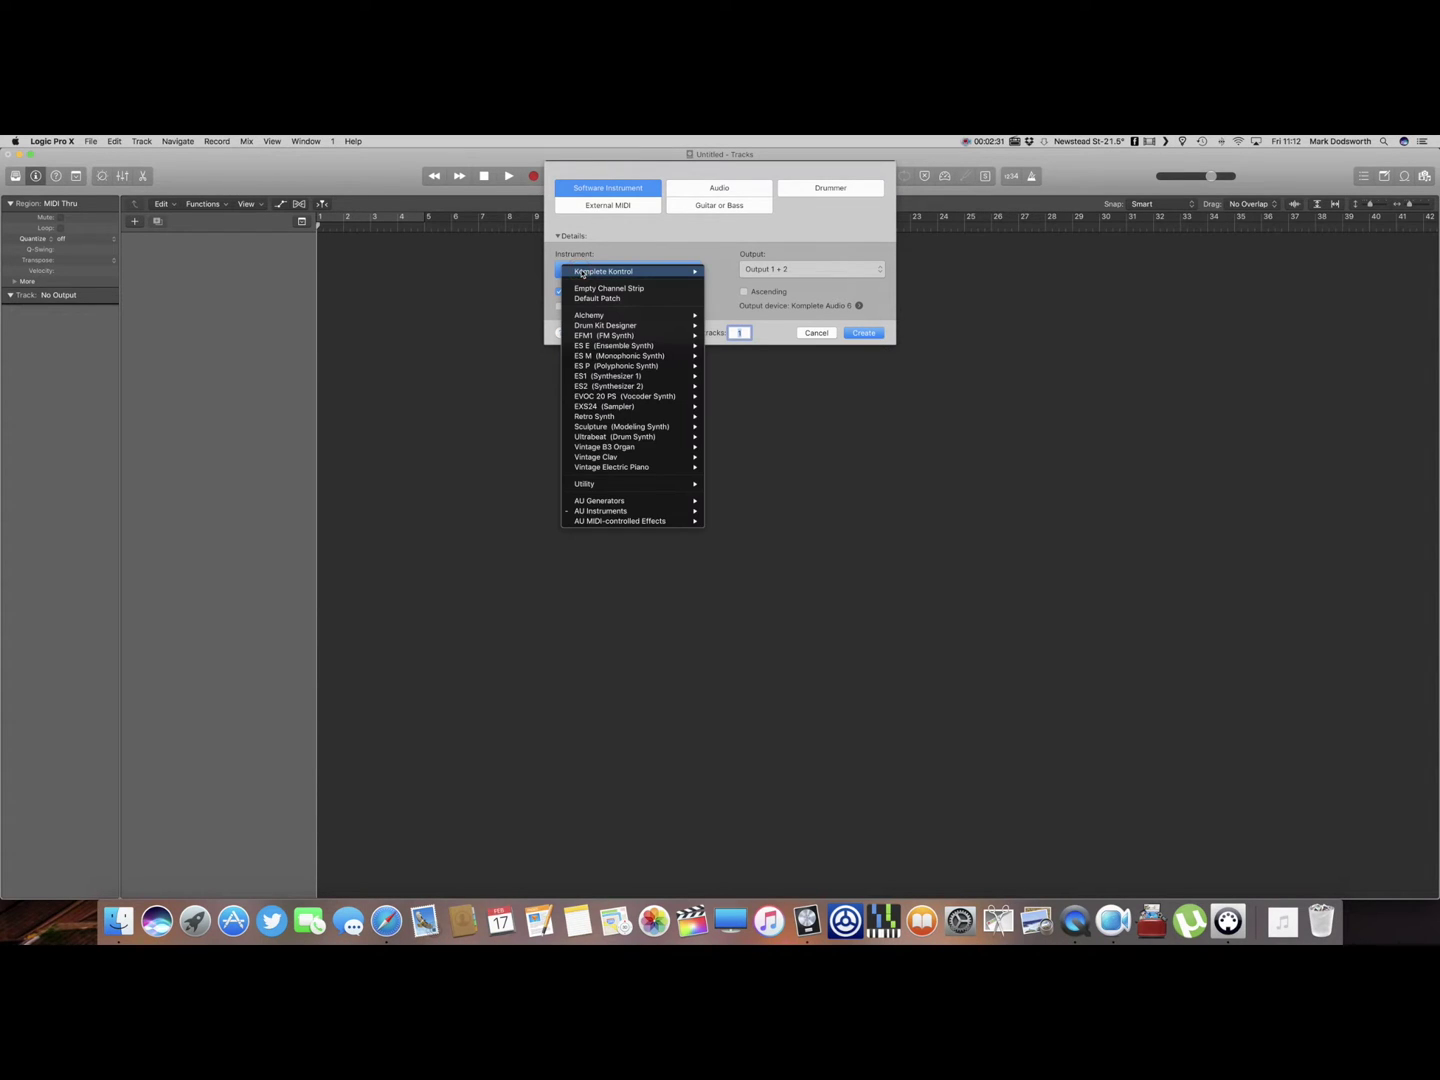
pyautogui.moveTo(585, 272)
pyautogui.click(753, 278)
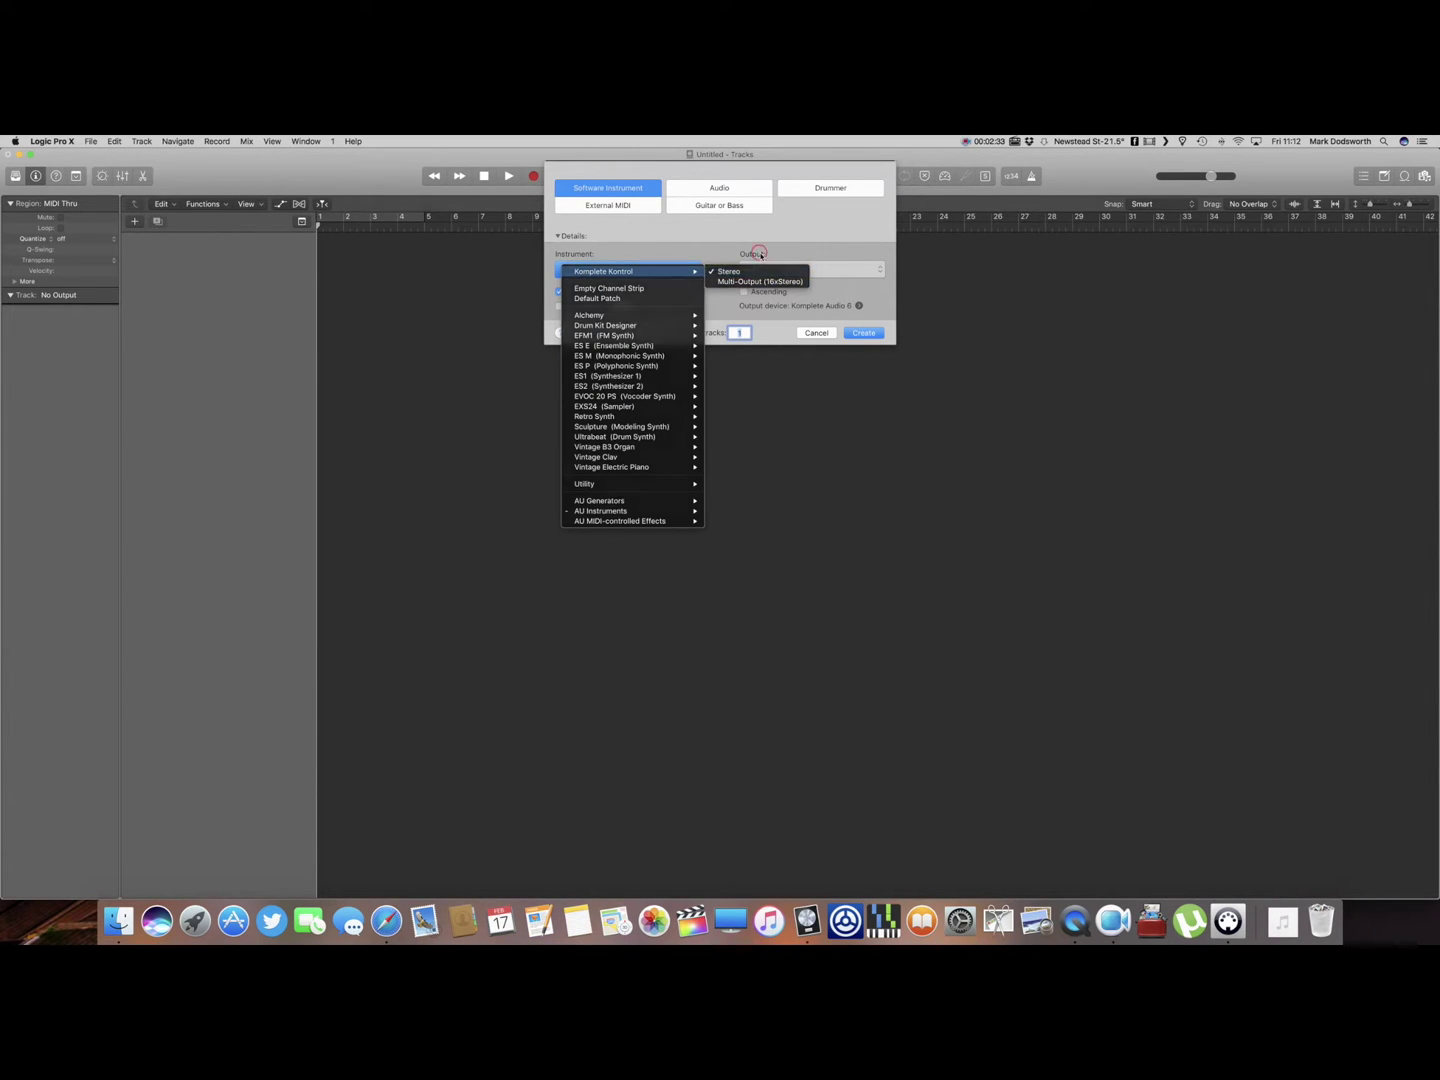
pyautogui.click(869, 333)
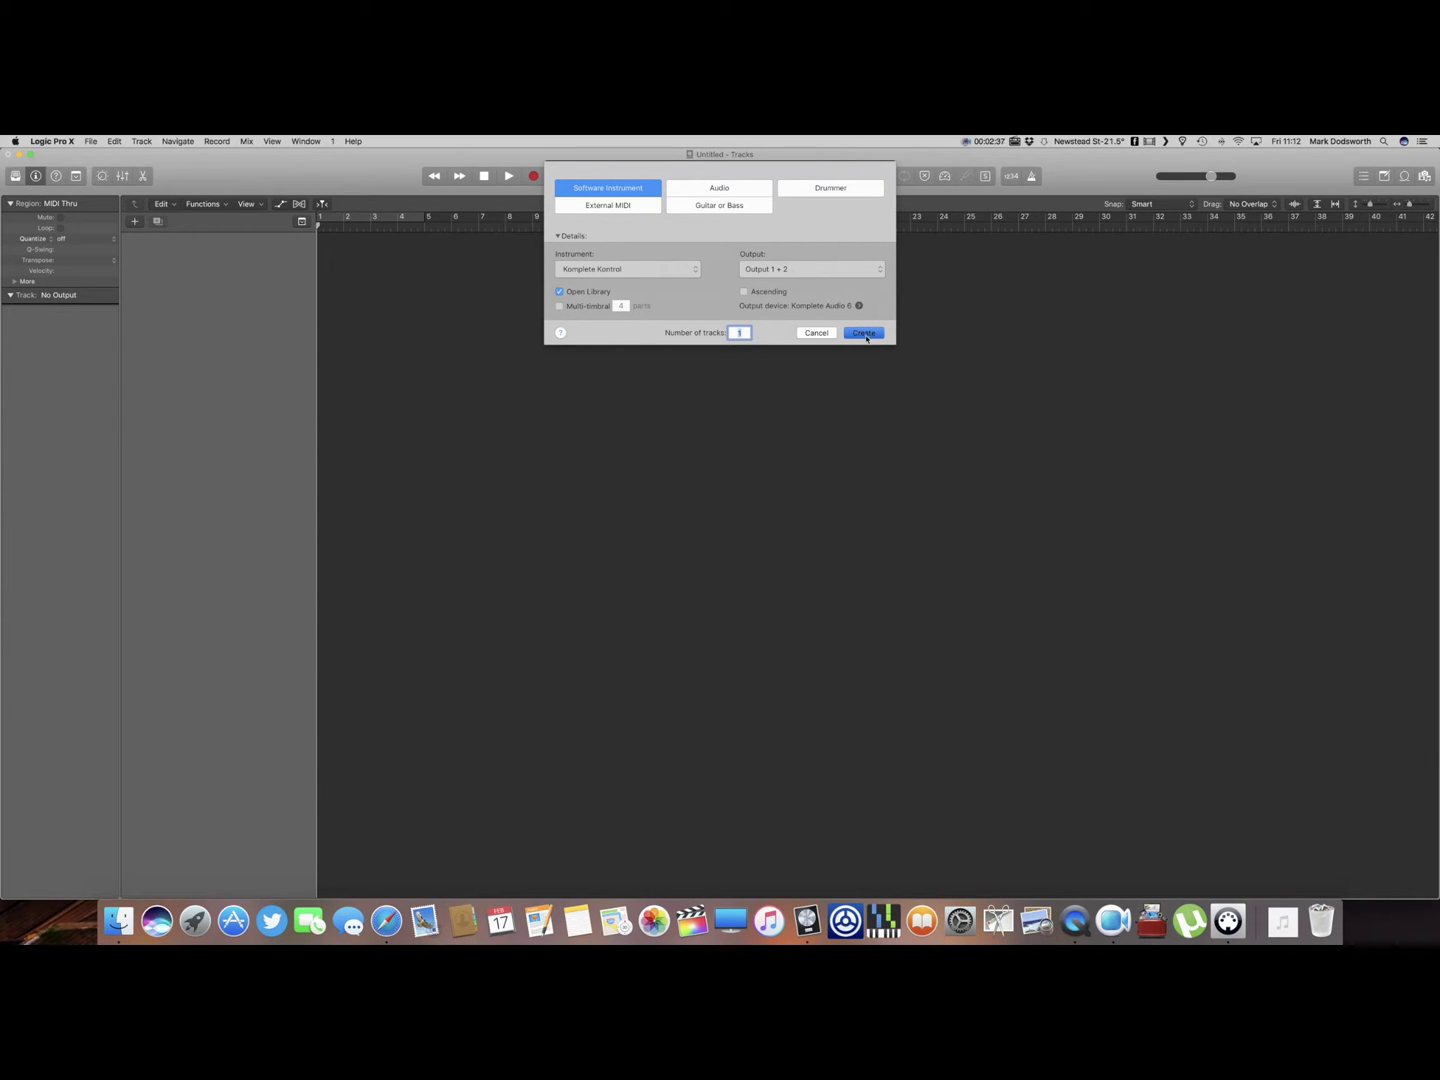
# Create the Komplete Kontrol track, go full screen, and search Inst 1's plugin browser for 'cello'.
pyautogui.click(866, 335)
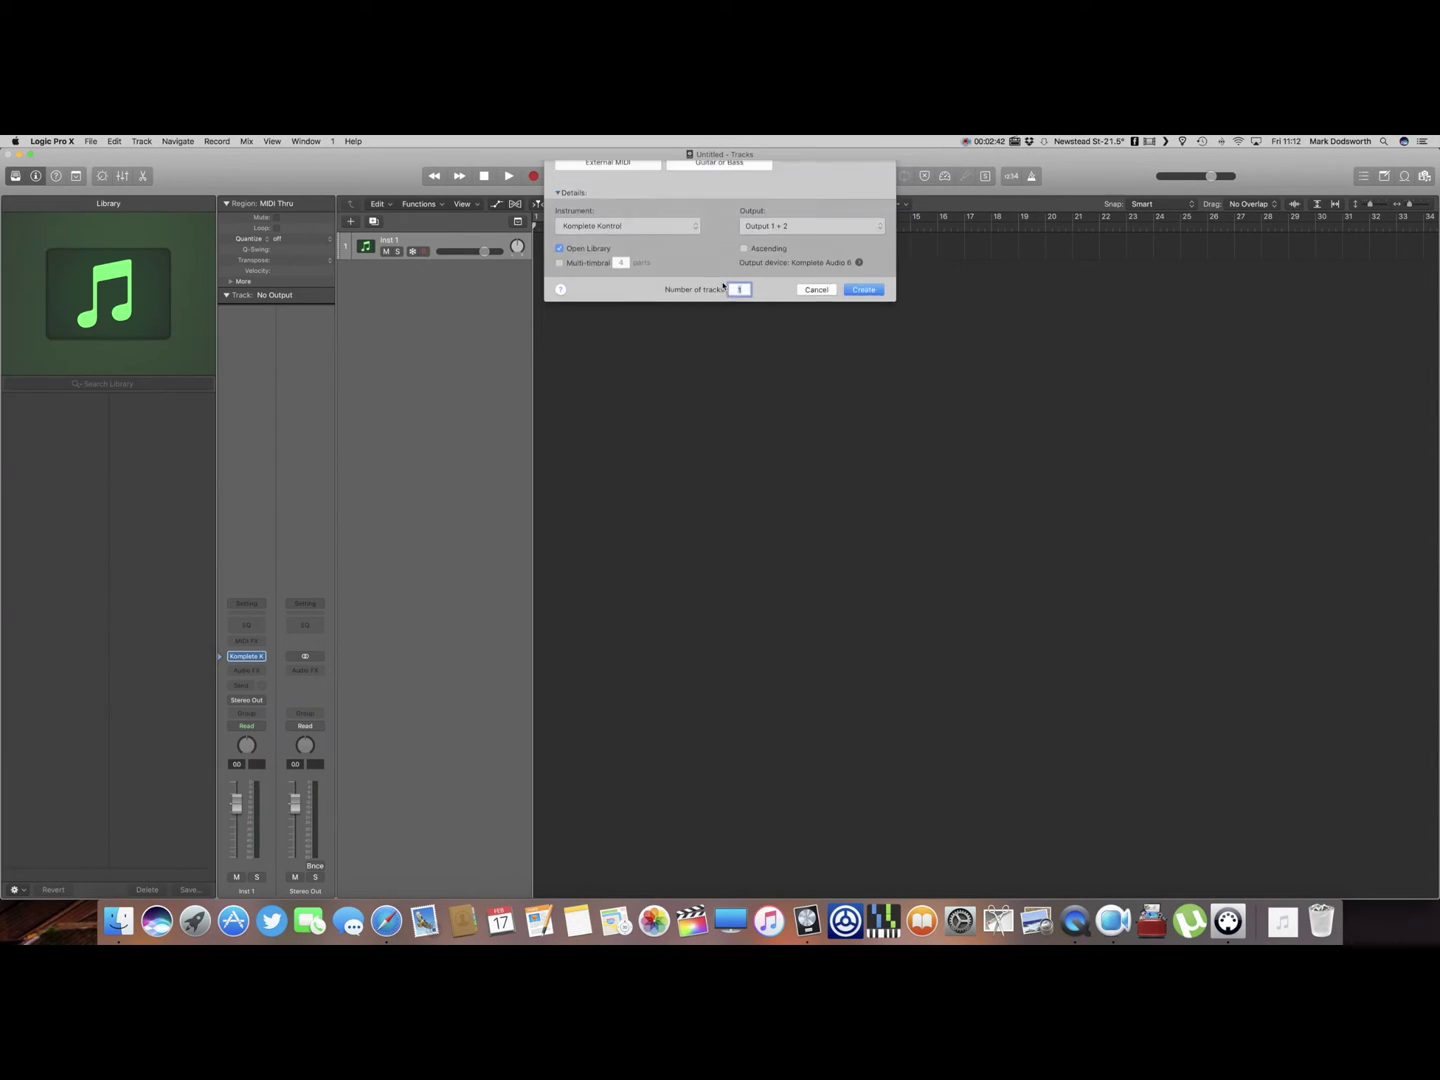
pyautogui.click(32, 155)
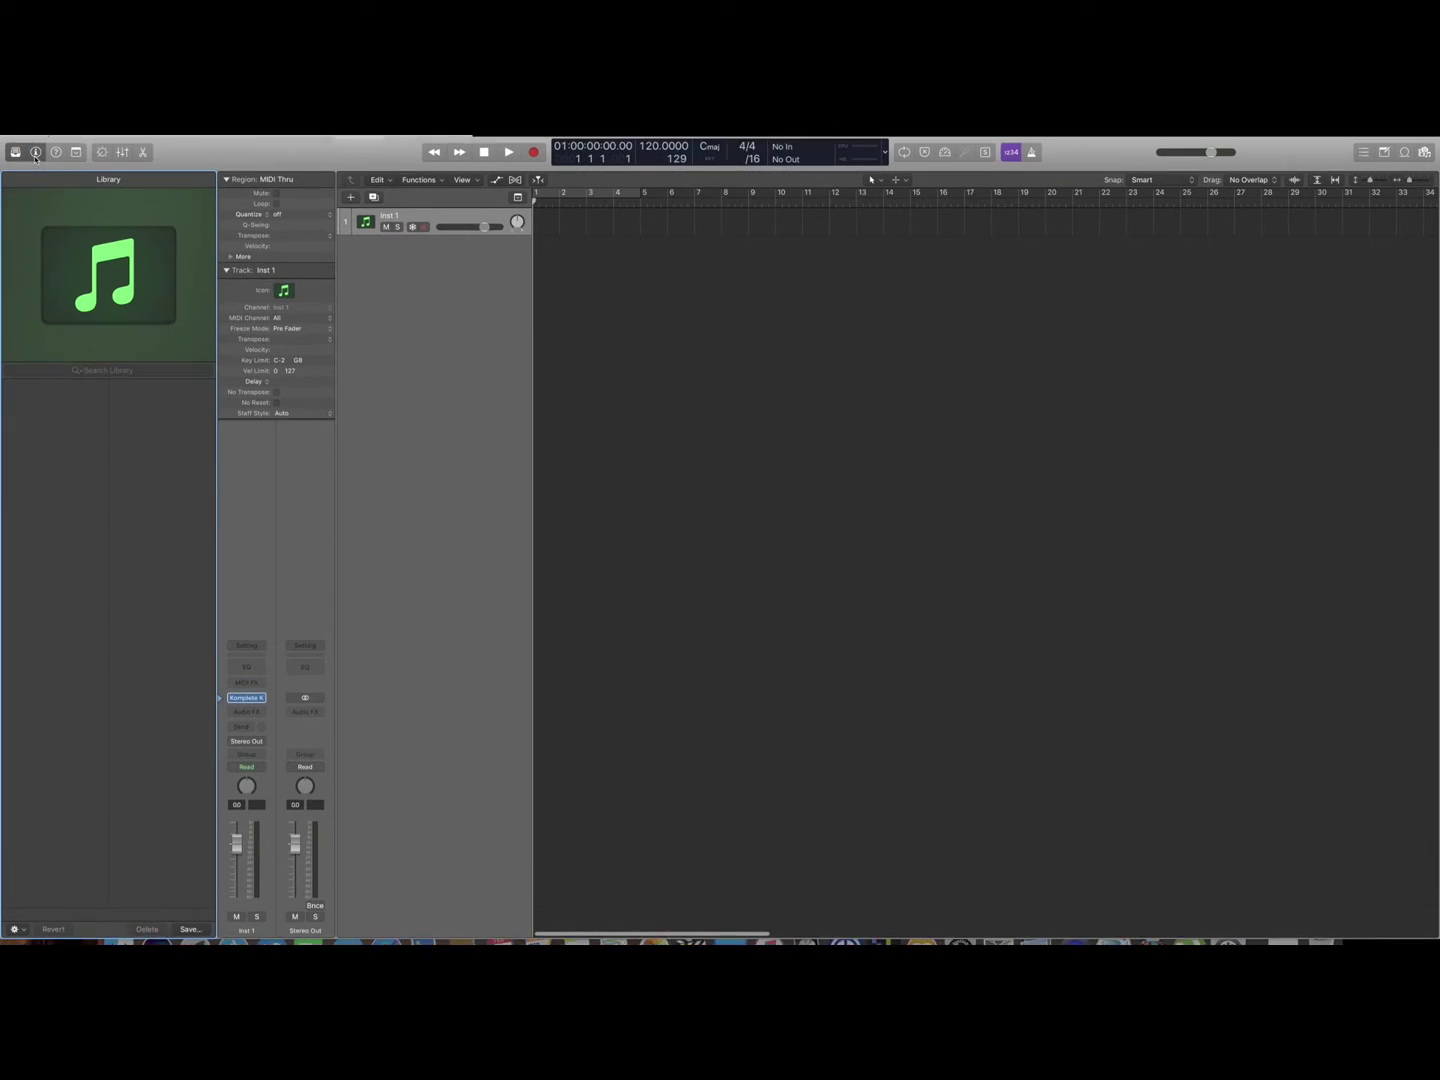
pyautogui.click(249, 704)
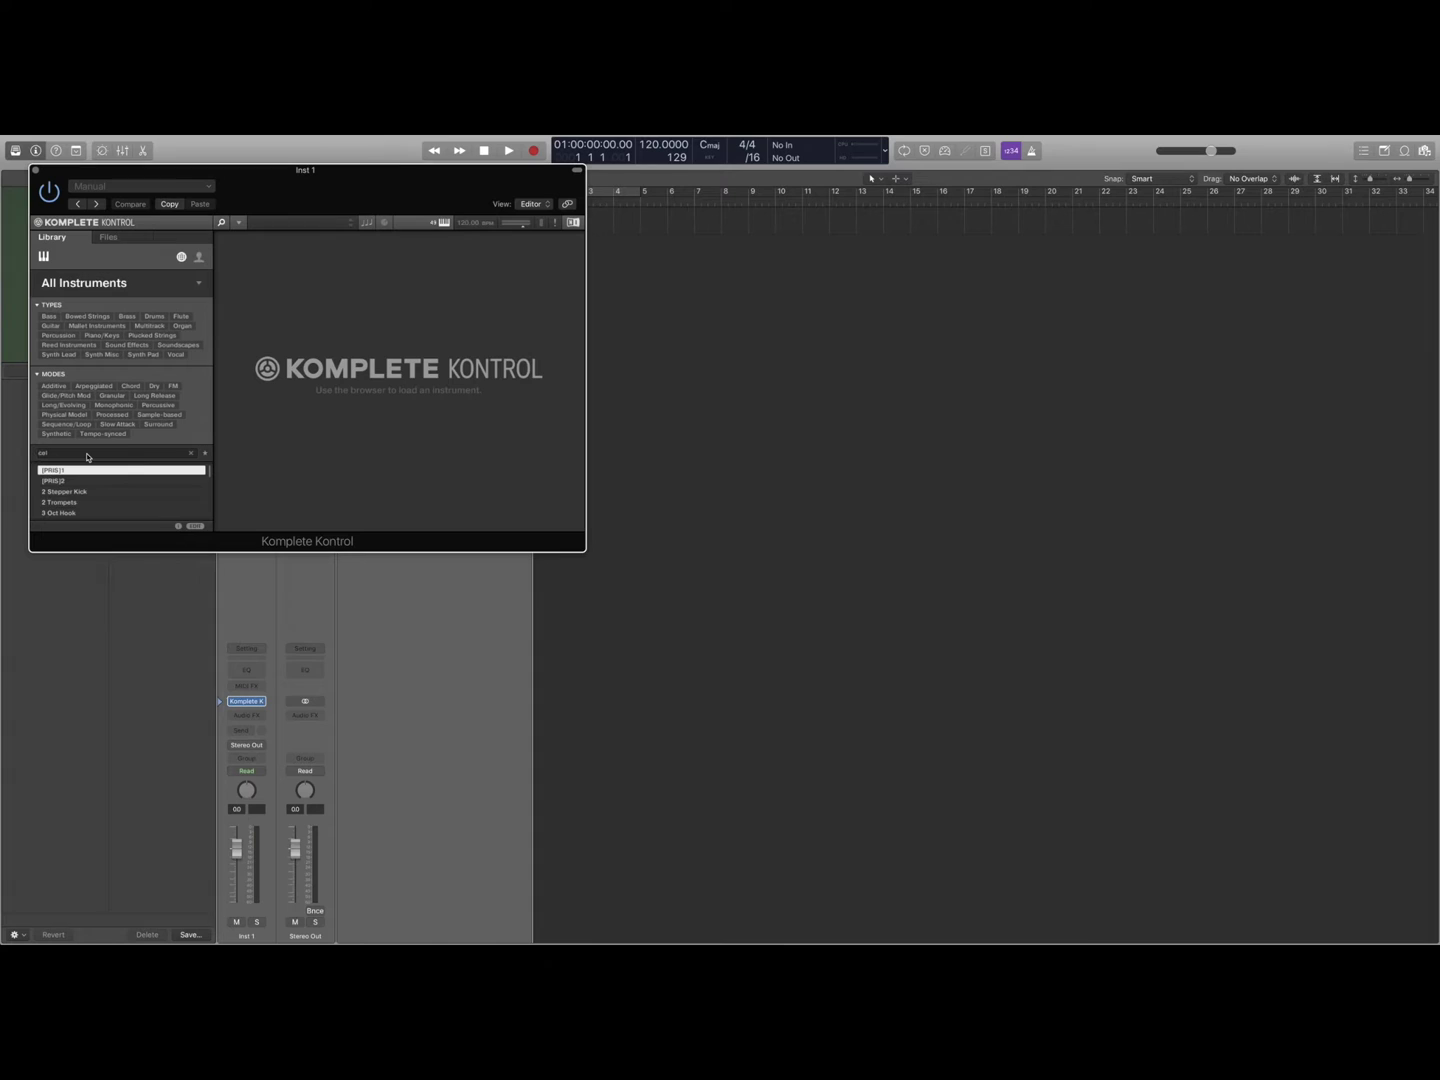
pyautogui.click(87, 454)
pyautogui.write('cello')
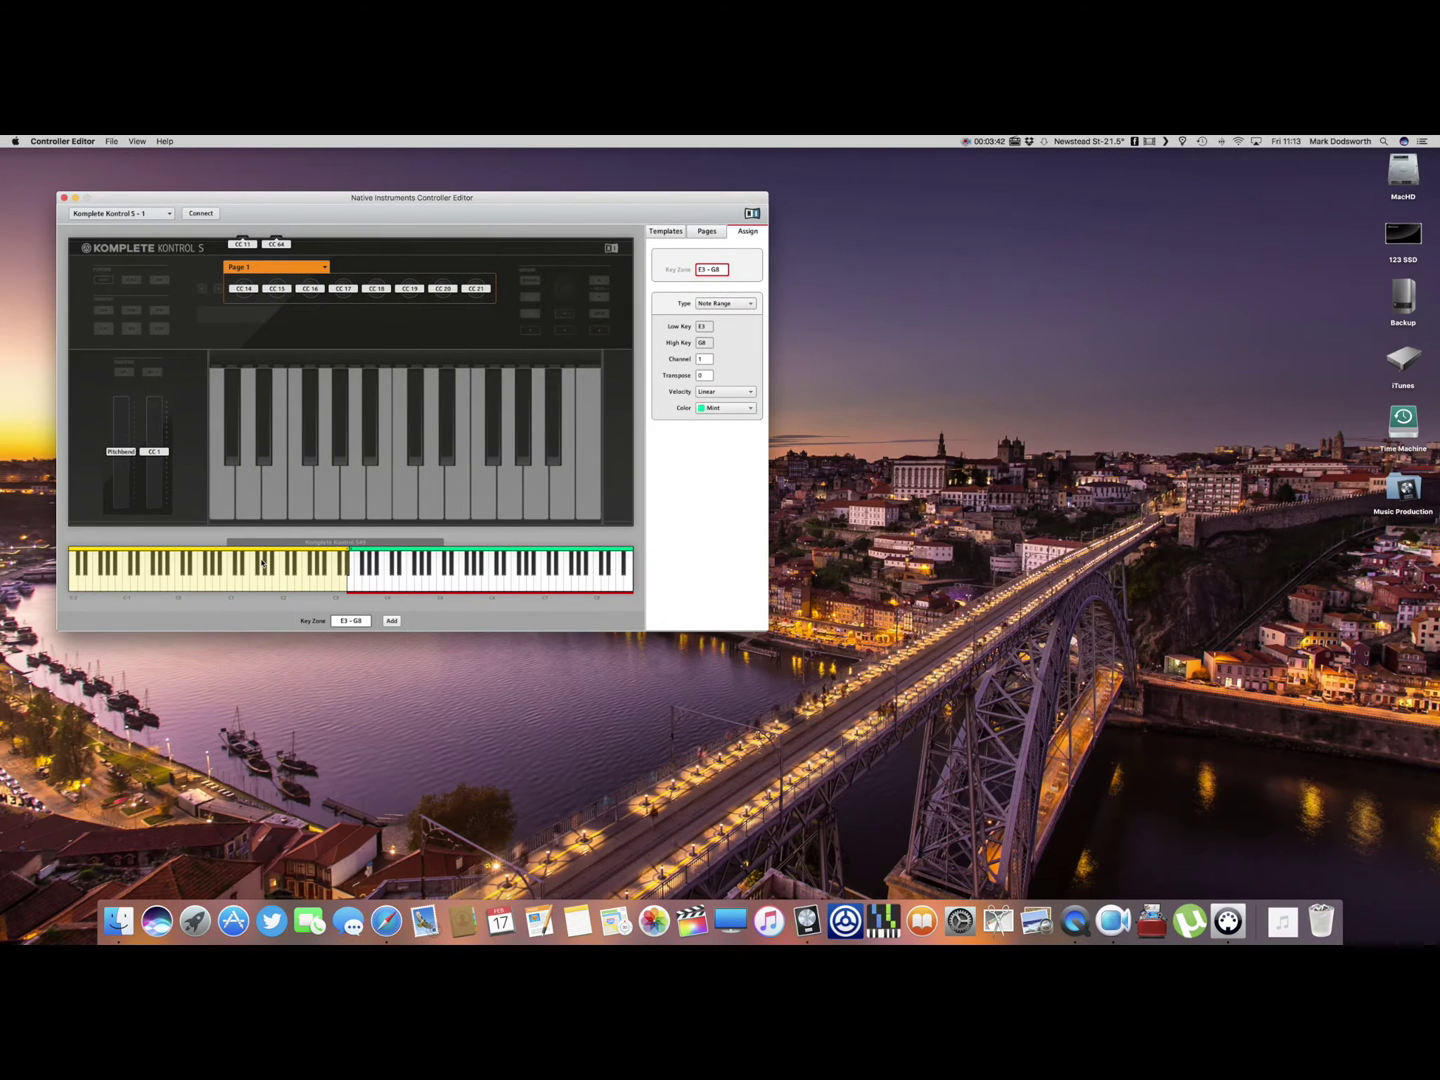
# Select the Warm Yellow key zone to confirm it spans C-2 to D#3.
pyautogui.click(263, 563)
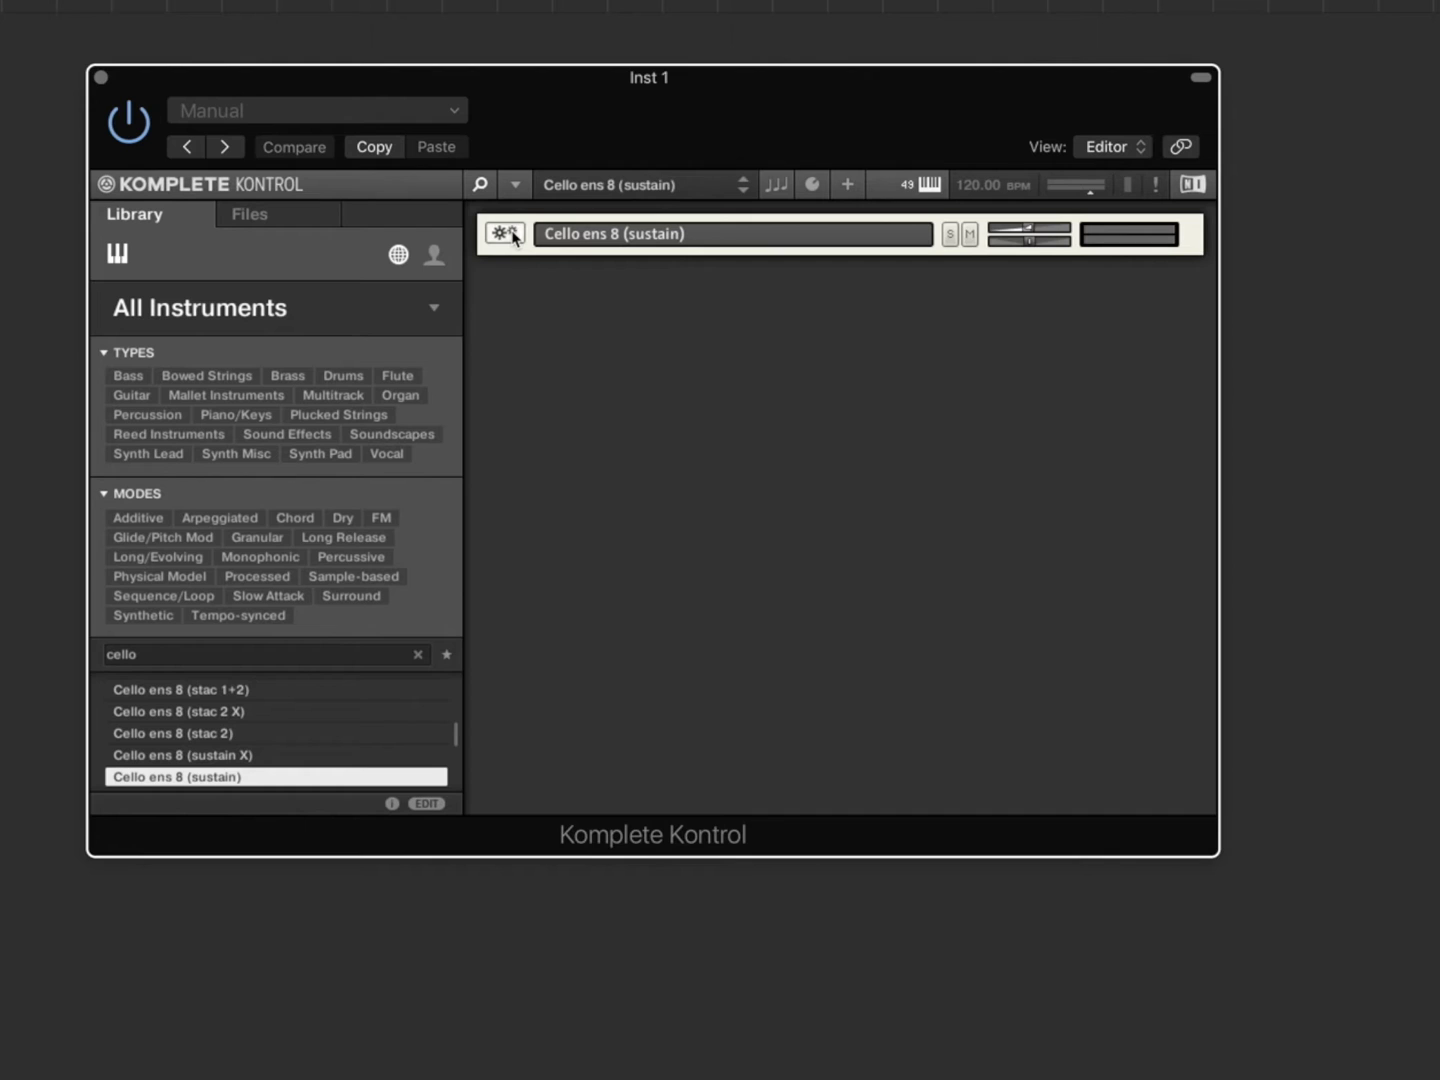
# In Instrument Options, lower Cello ens 8 (sustain)'s key range to end at the D#3 split.
pyautogui.click(810, 343)
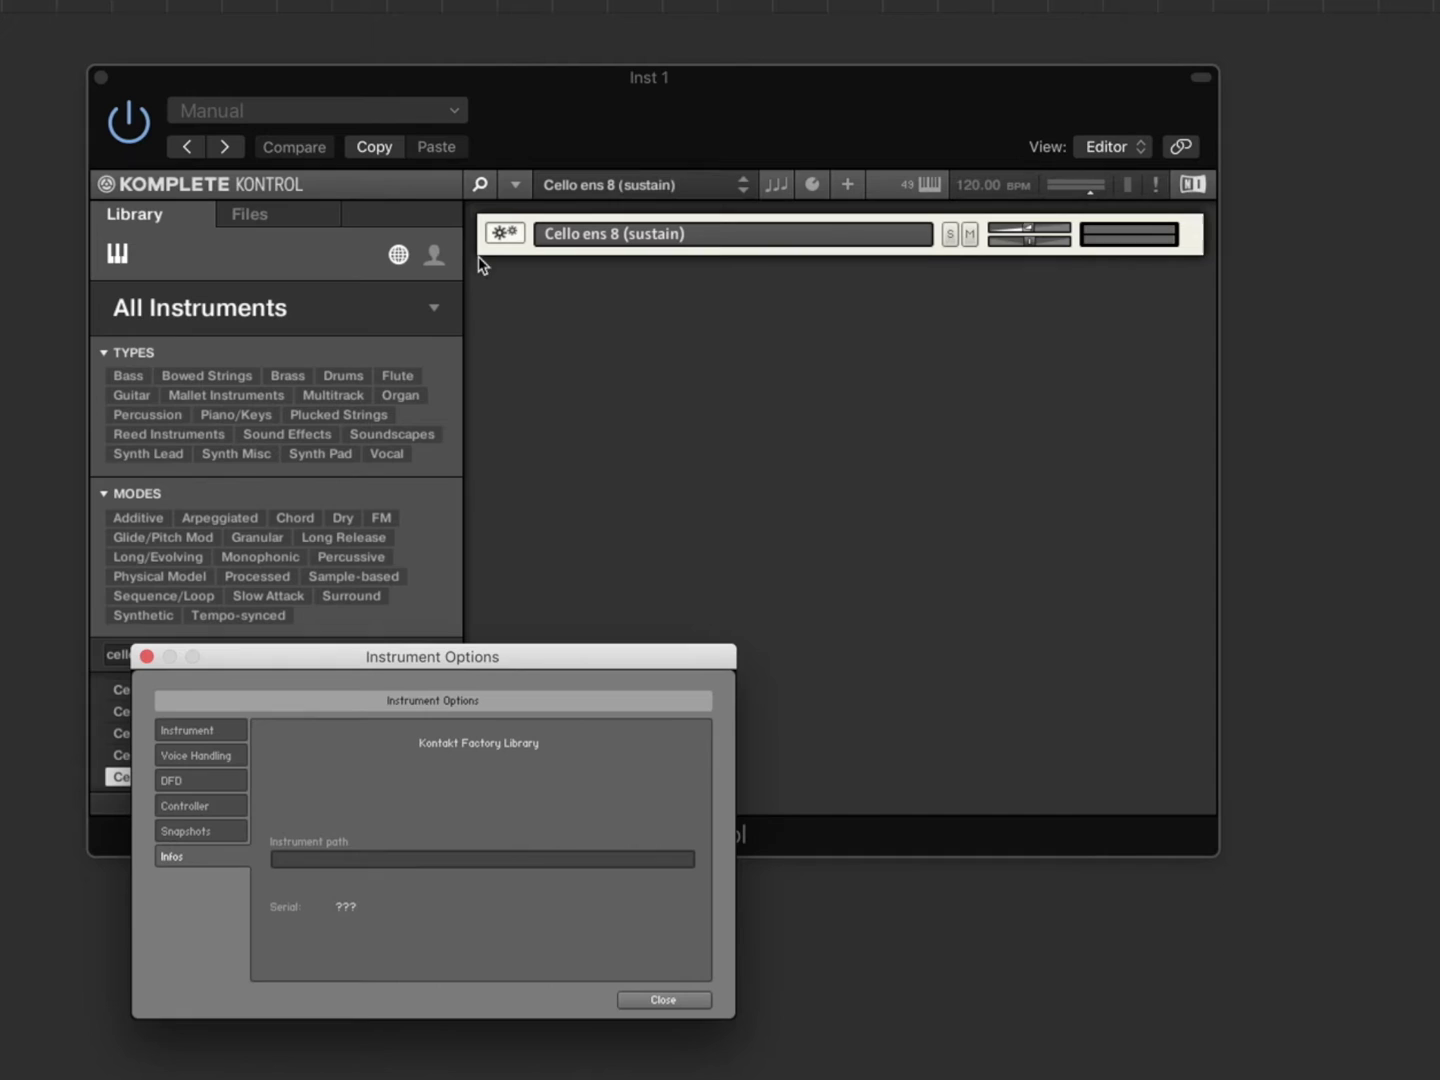
pyautogui.click(202, 810)
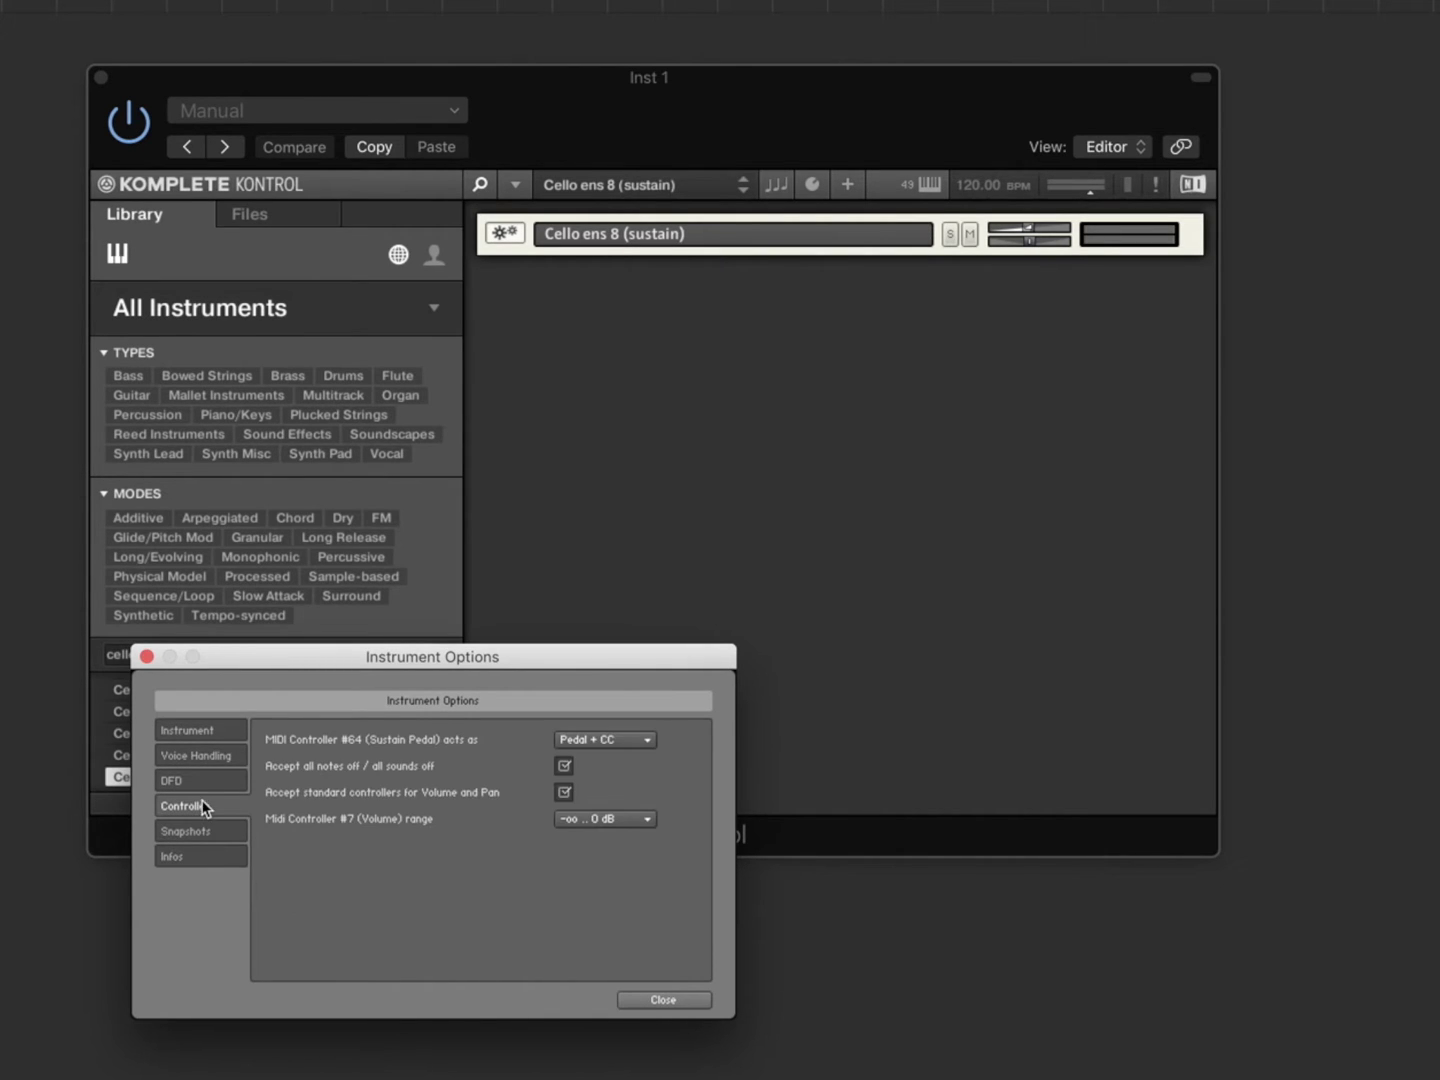
pyautogui.click(210, 738)
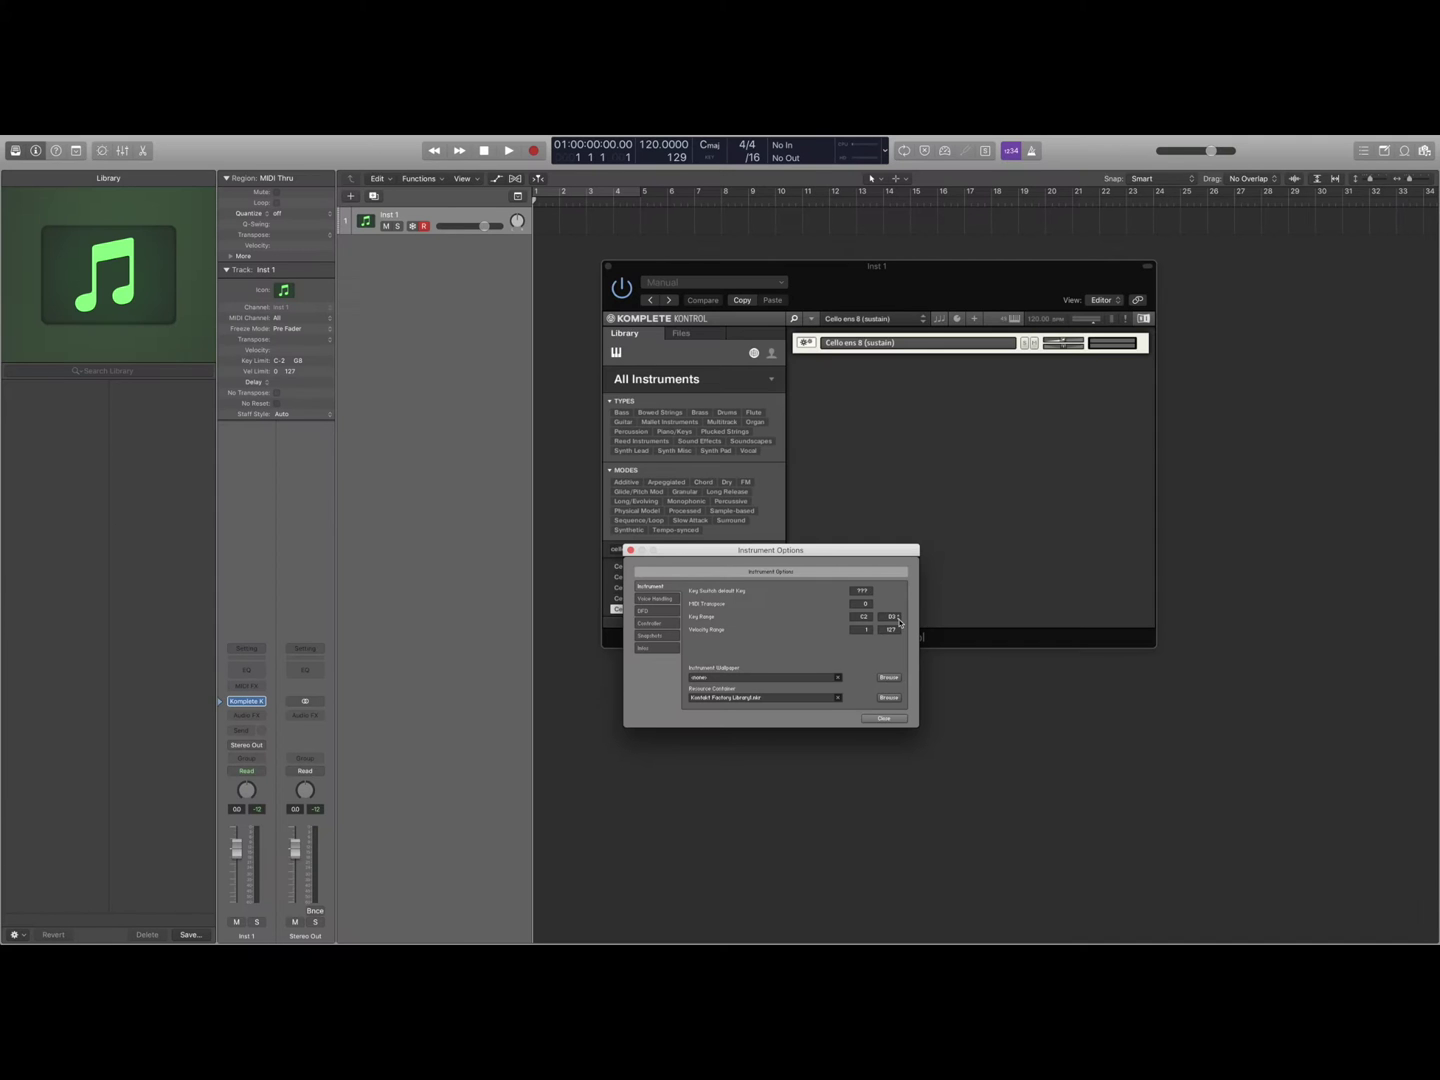
pyautogui.click(833, 813)
# Close Instrument Options and set Inst 1's Key Limit to C-2 - D#3.
pyautogui.click(884, 718)
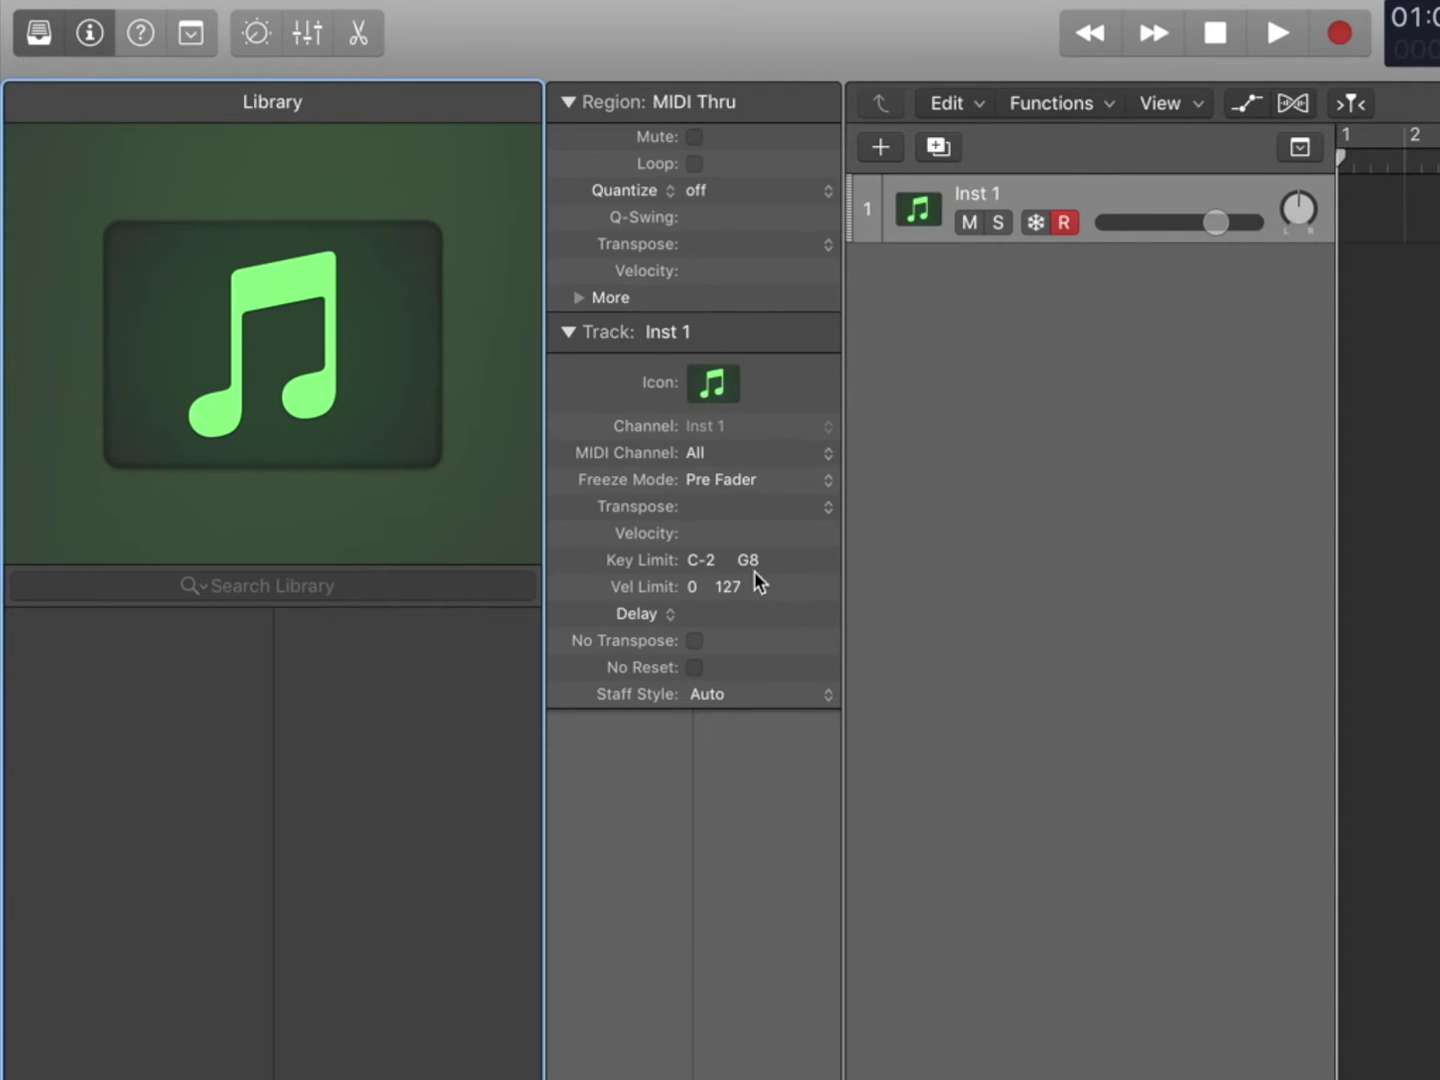
pyautogui.doubleClick(747, 562)
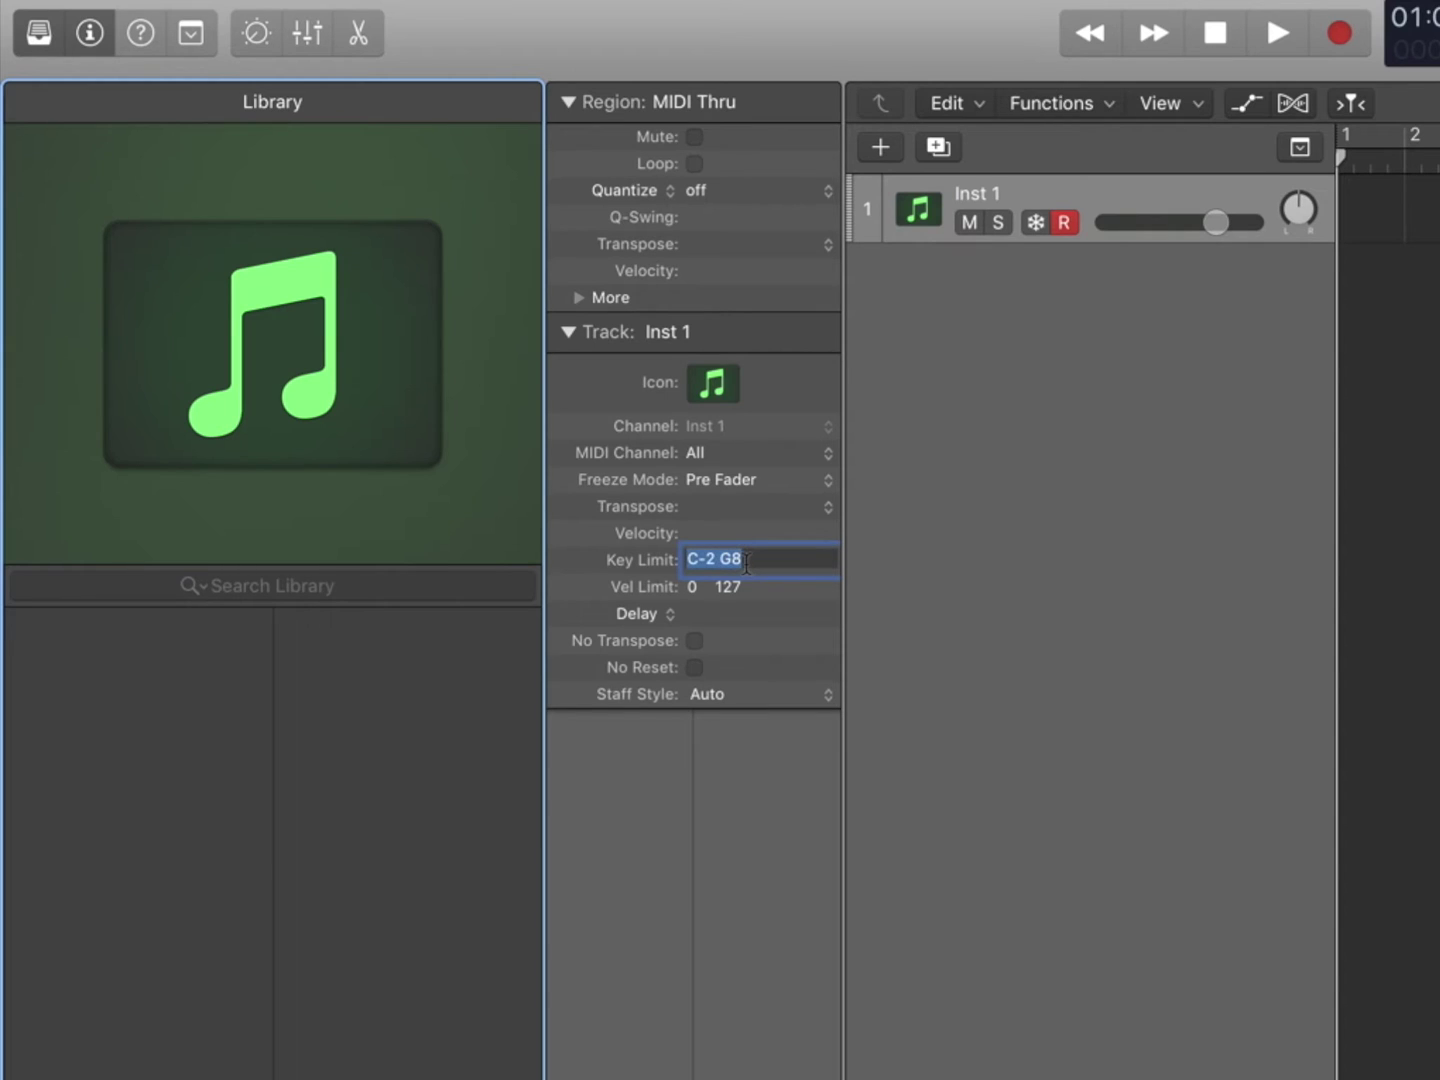
pyautogui.write('C-2 - D#3')
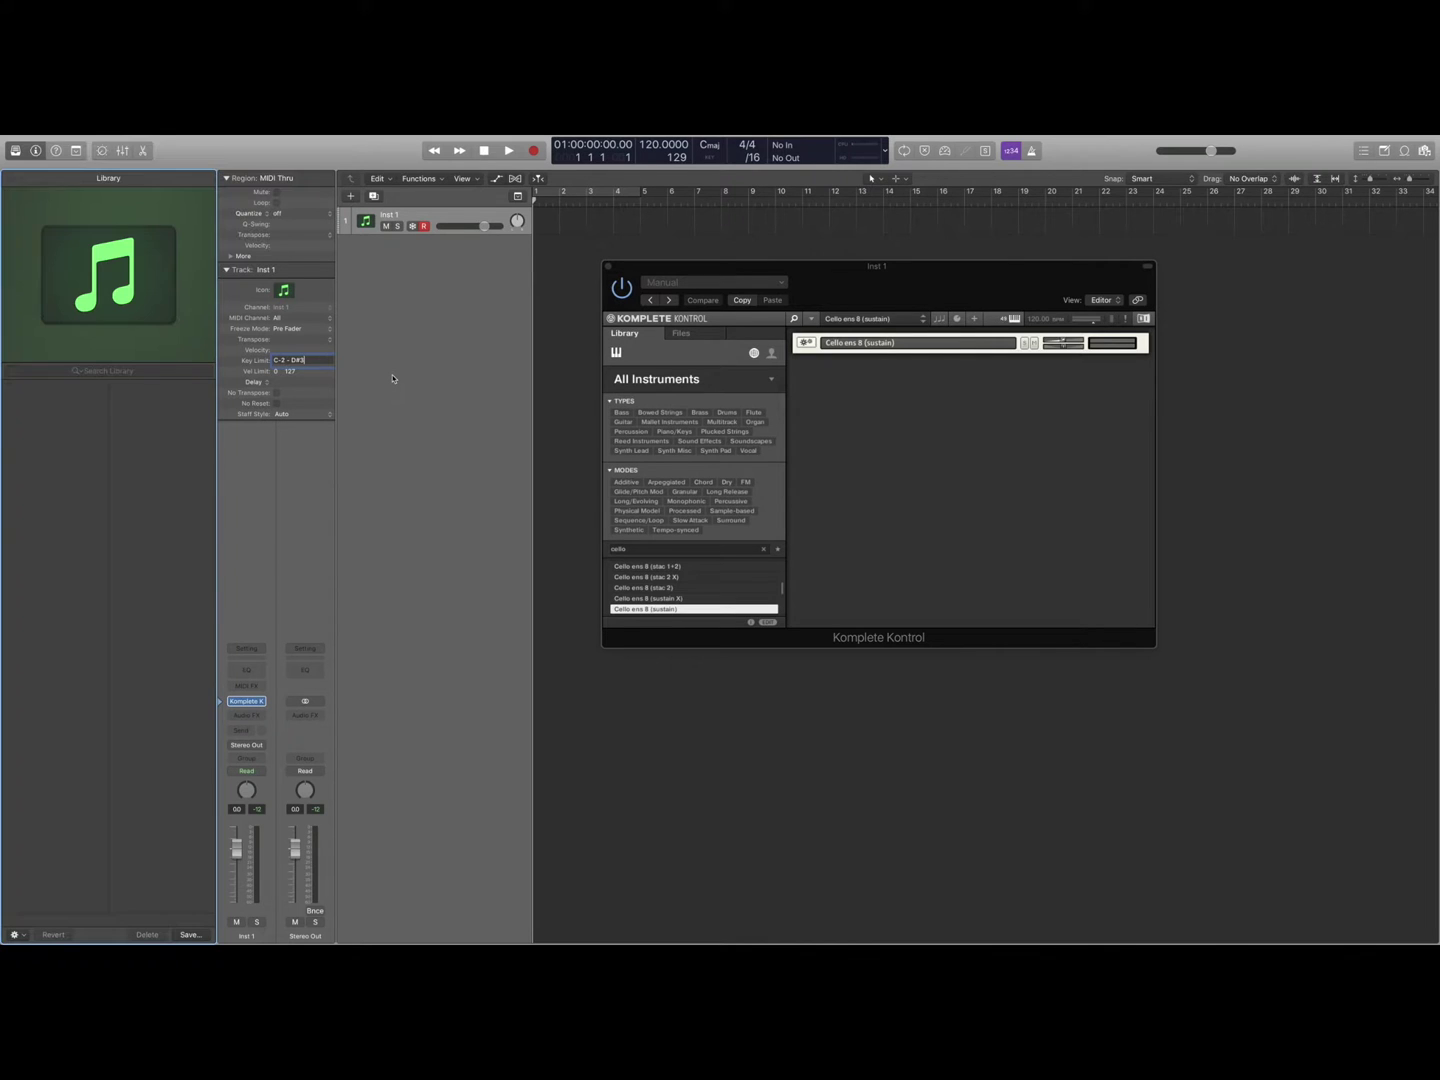
pyautogui.click(393, 378)
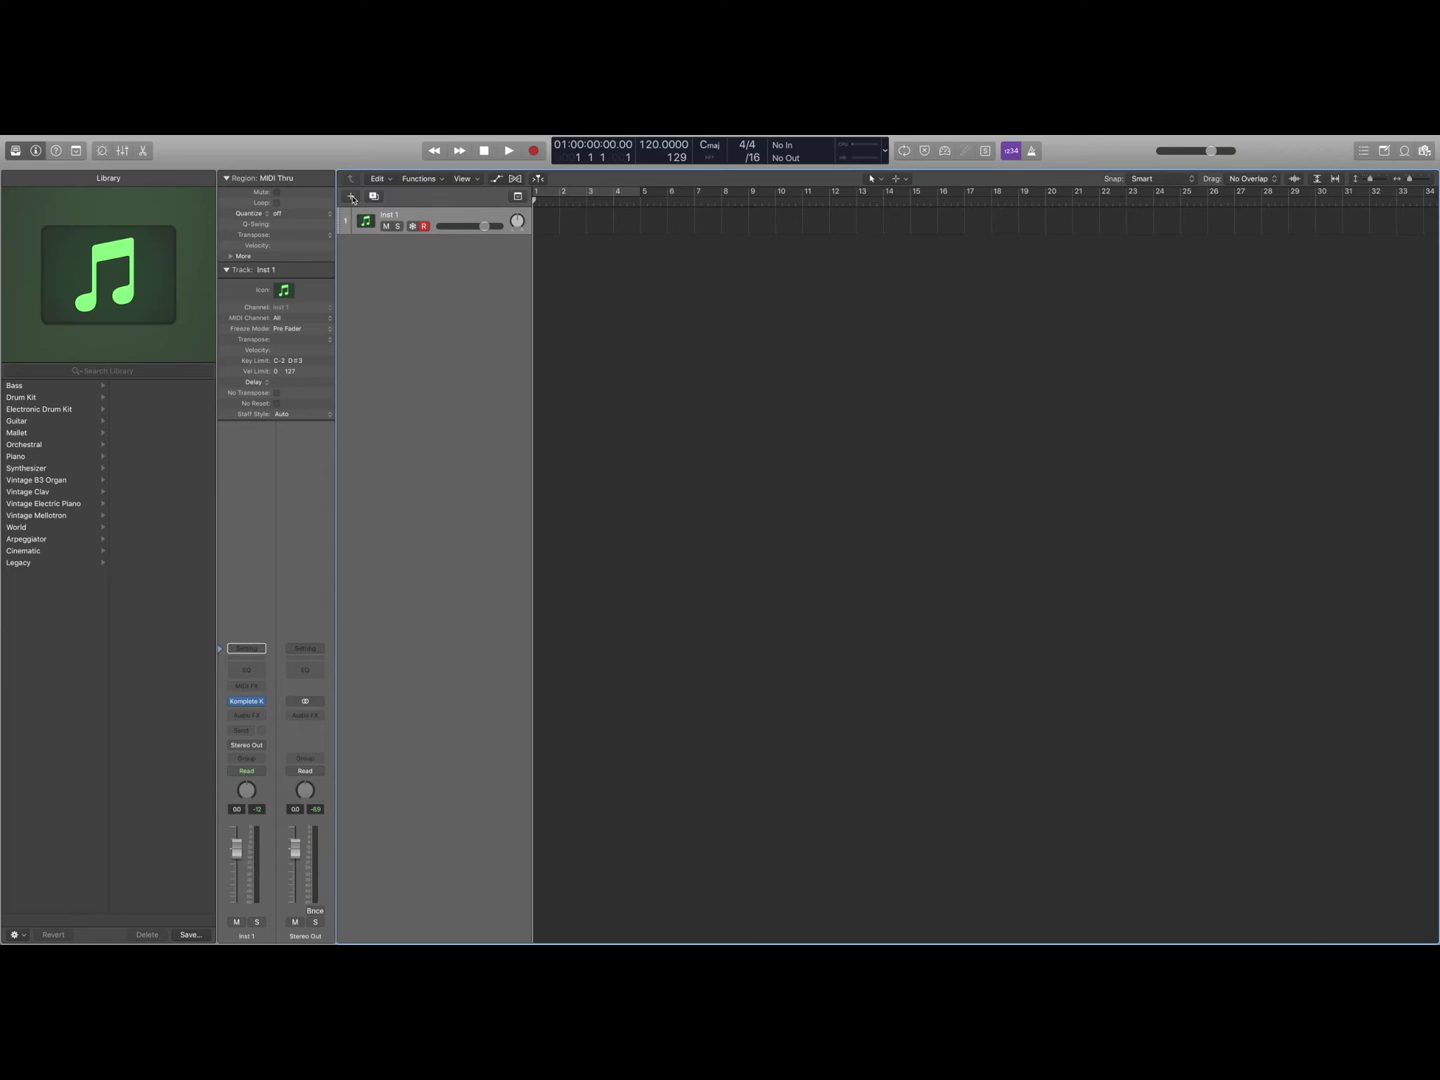
# Create another Software Instrument track with Komplete Kontrol from the New Tracks dialog.
pyautogui.press('alt+super+n')
pyautogui.click(877, 309)
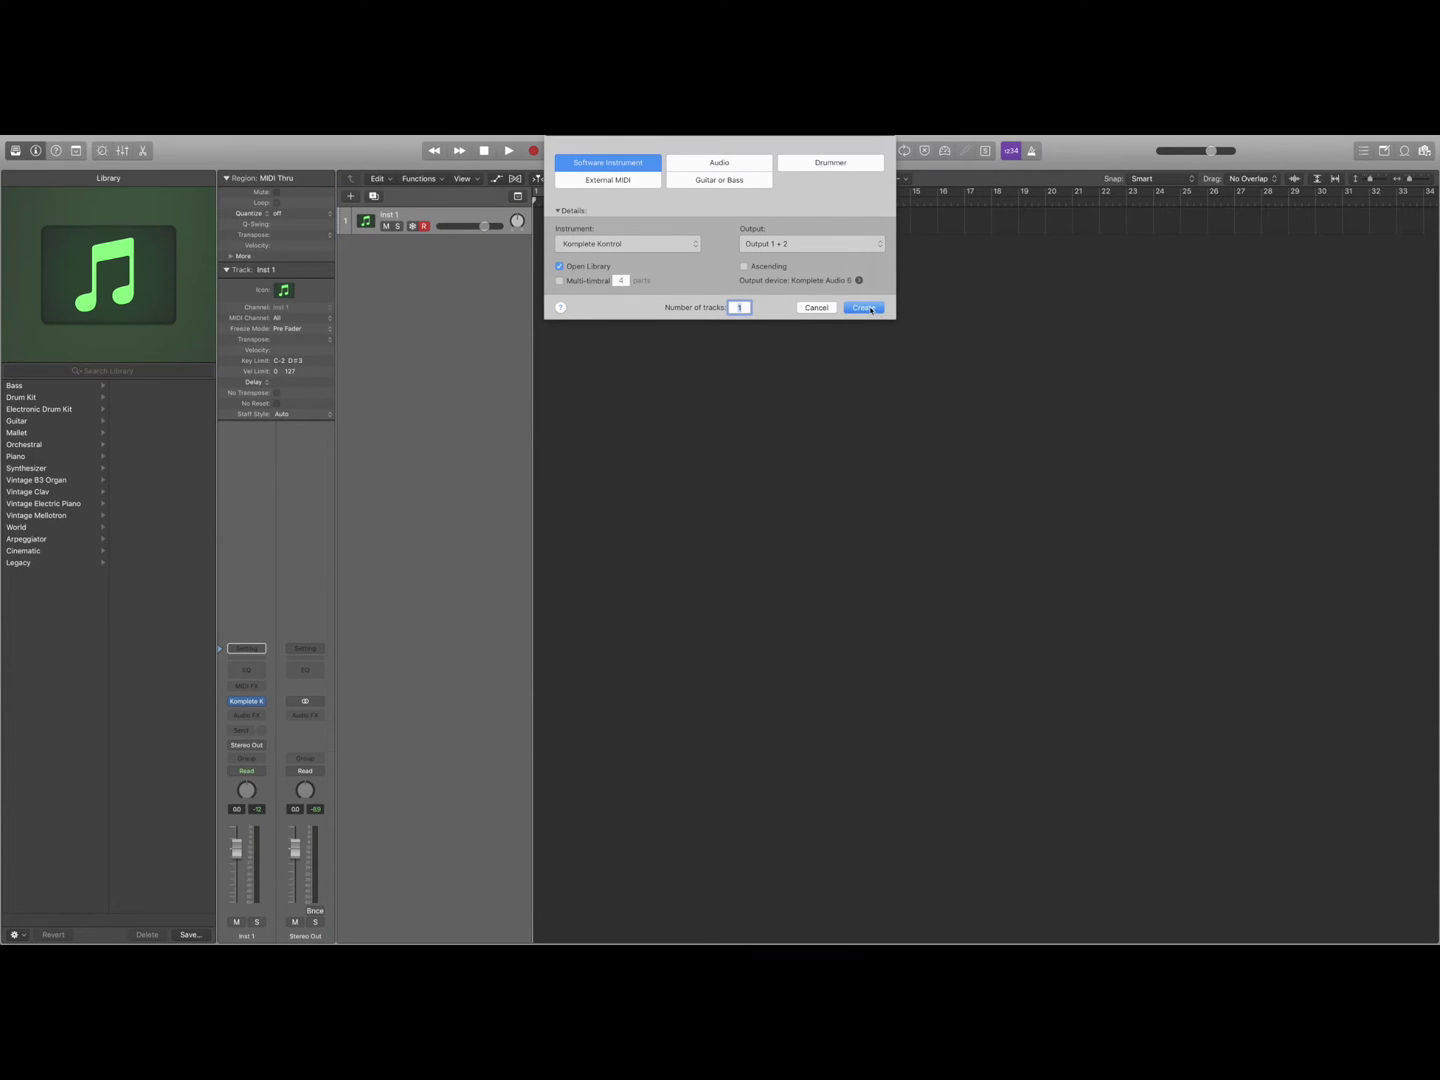
pyautogui.click(871, 309)
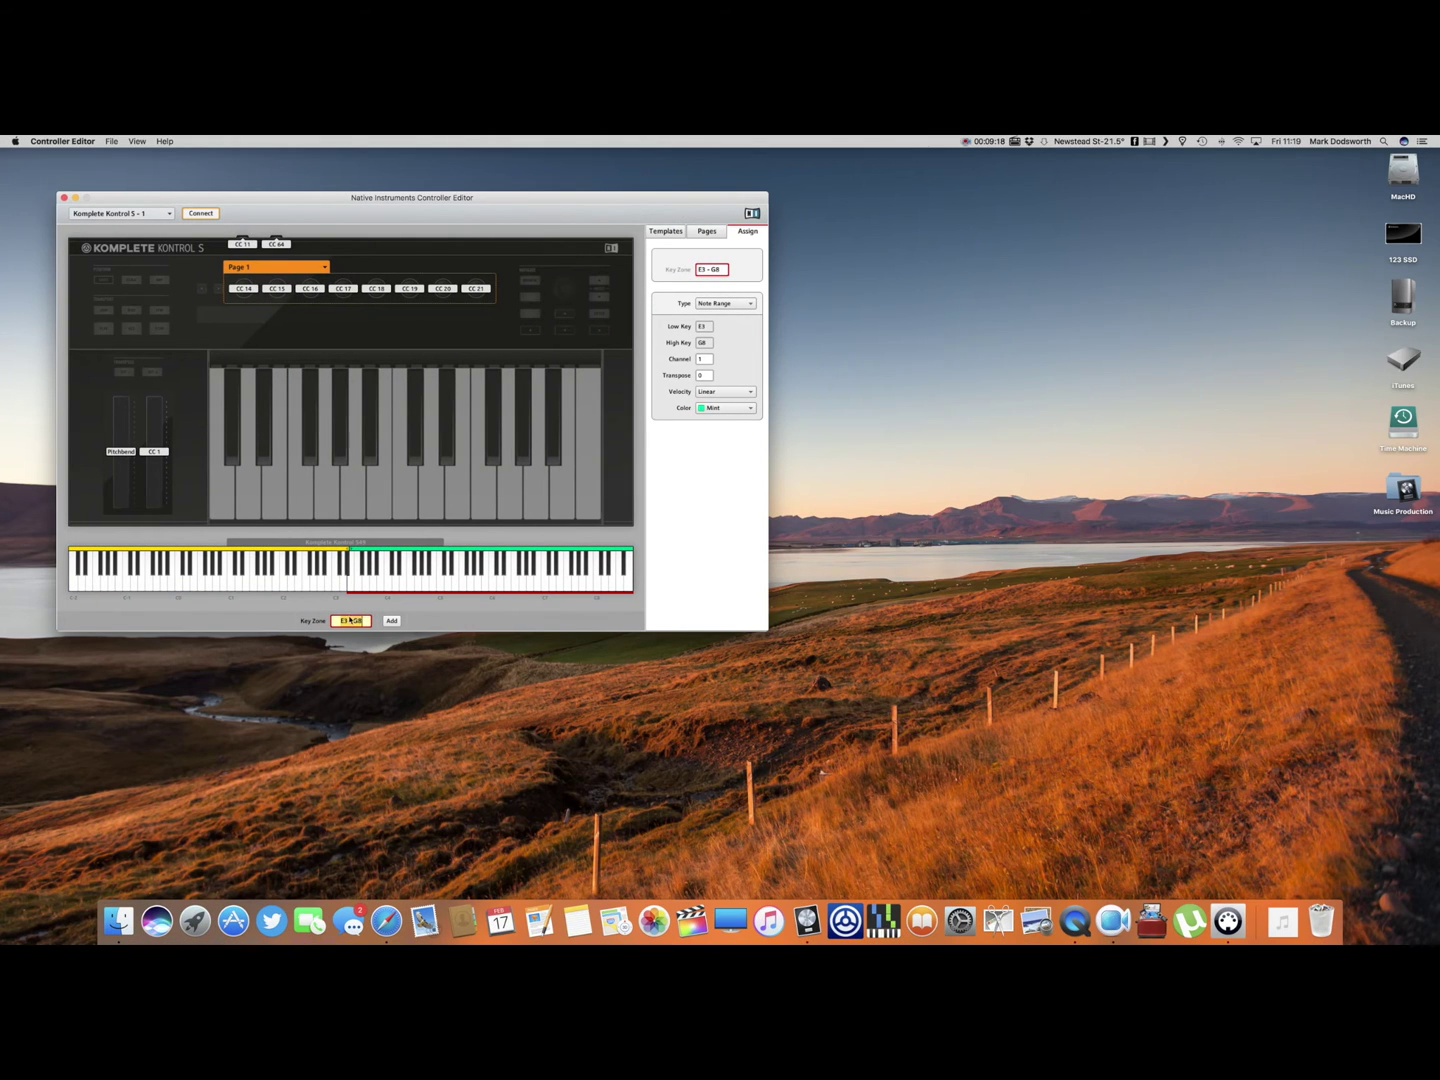
# Select the Mint E3–G8 key zone as the active zone for editing.
pyautogui.click(386, 561)
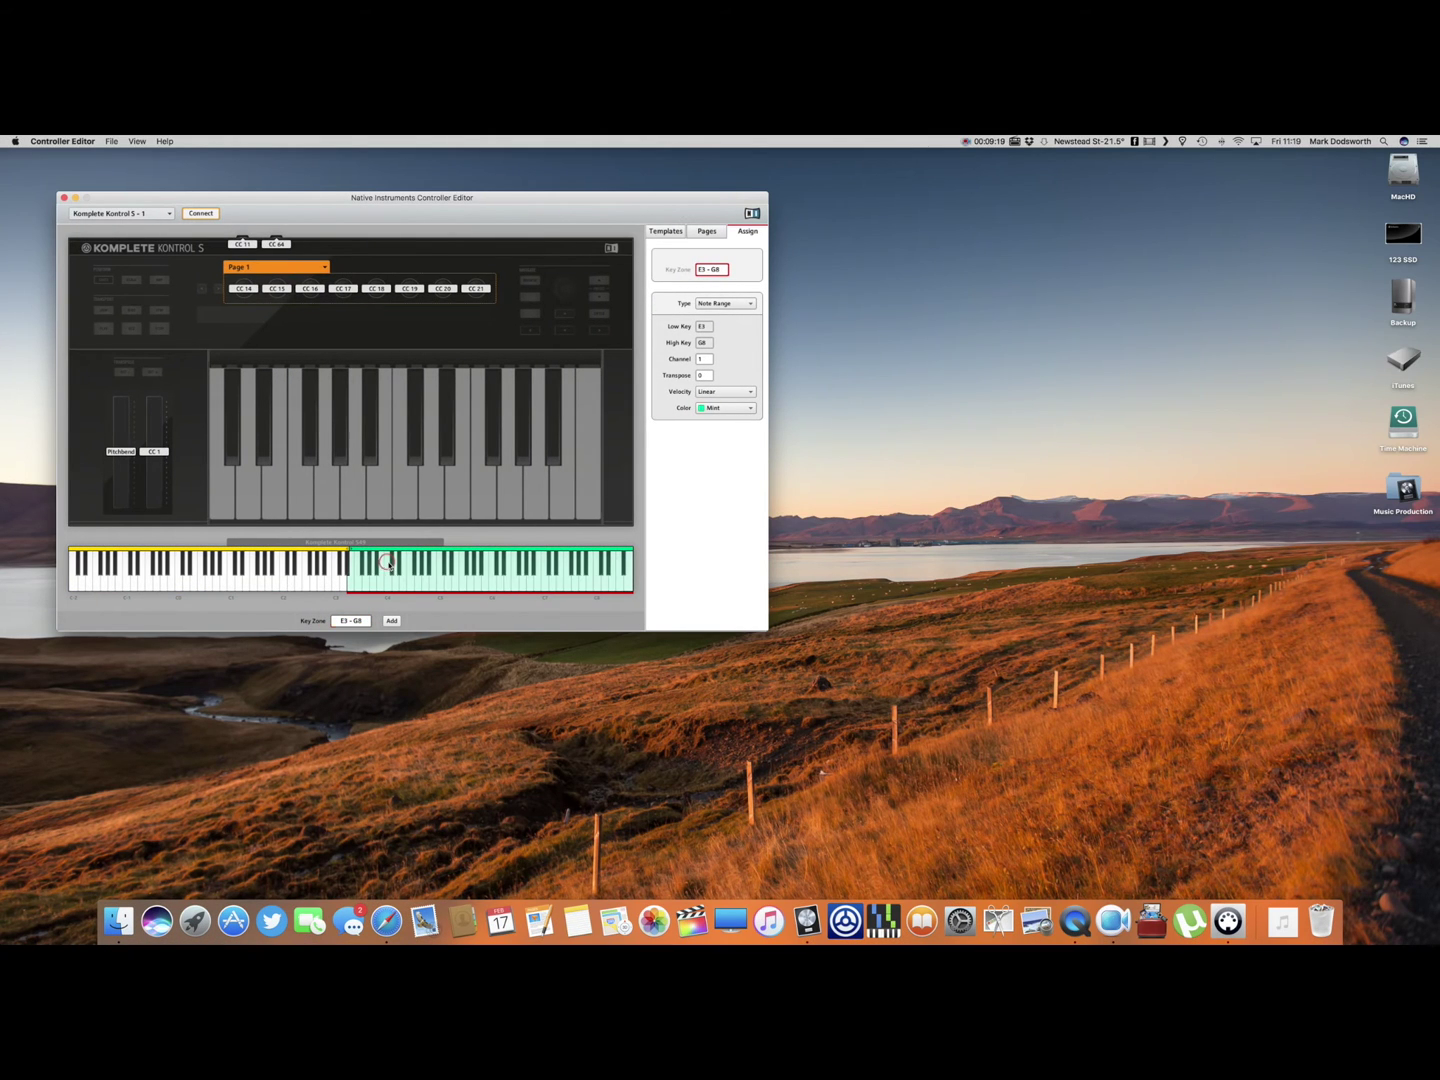
pyautogui.click(339, 621)
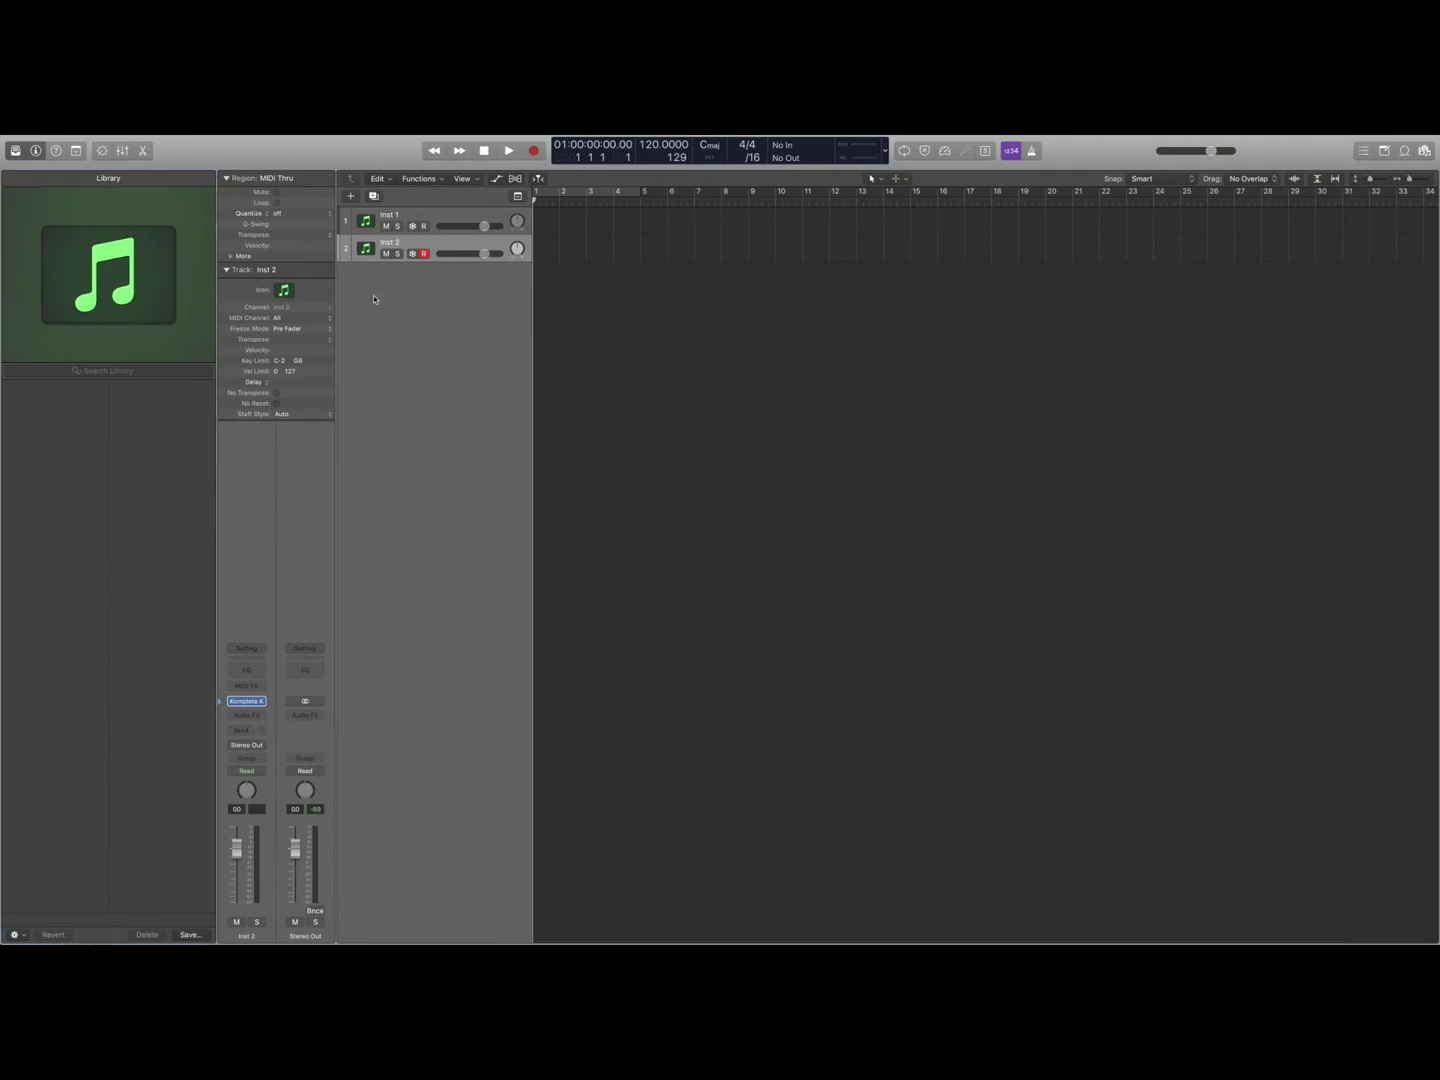
# Limit the Inst 2 track's key range to E3–G8.
pyautogui.doubleClick(308, 362)
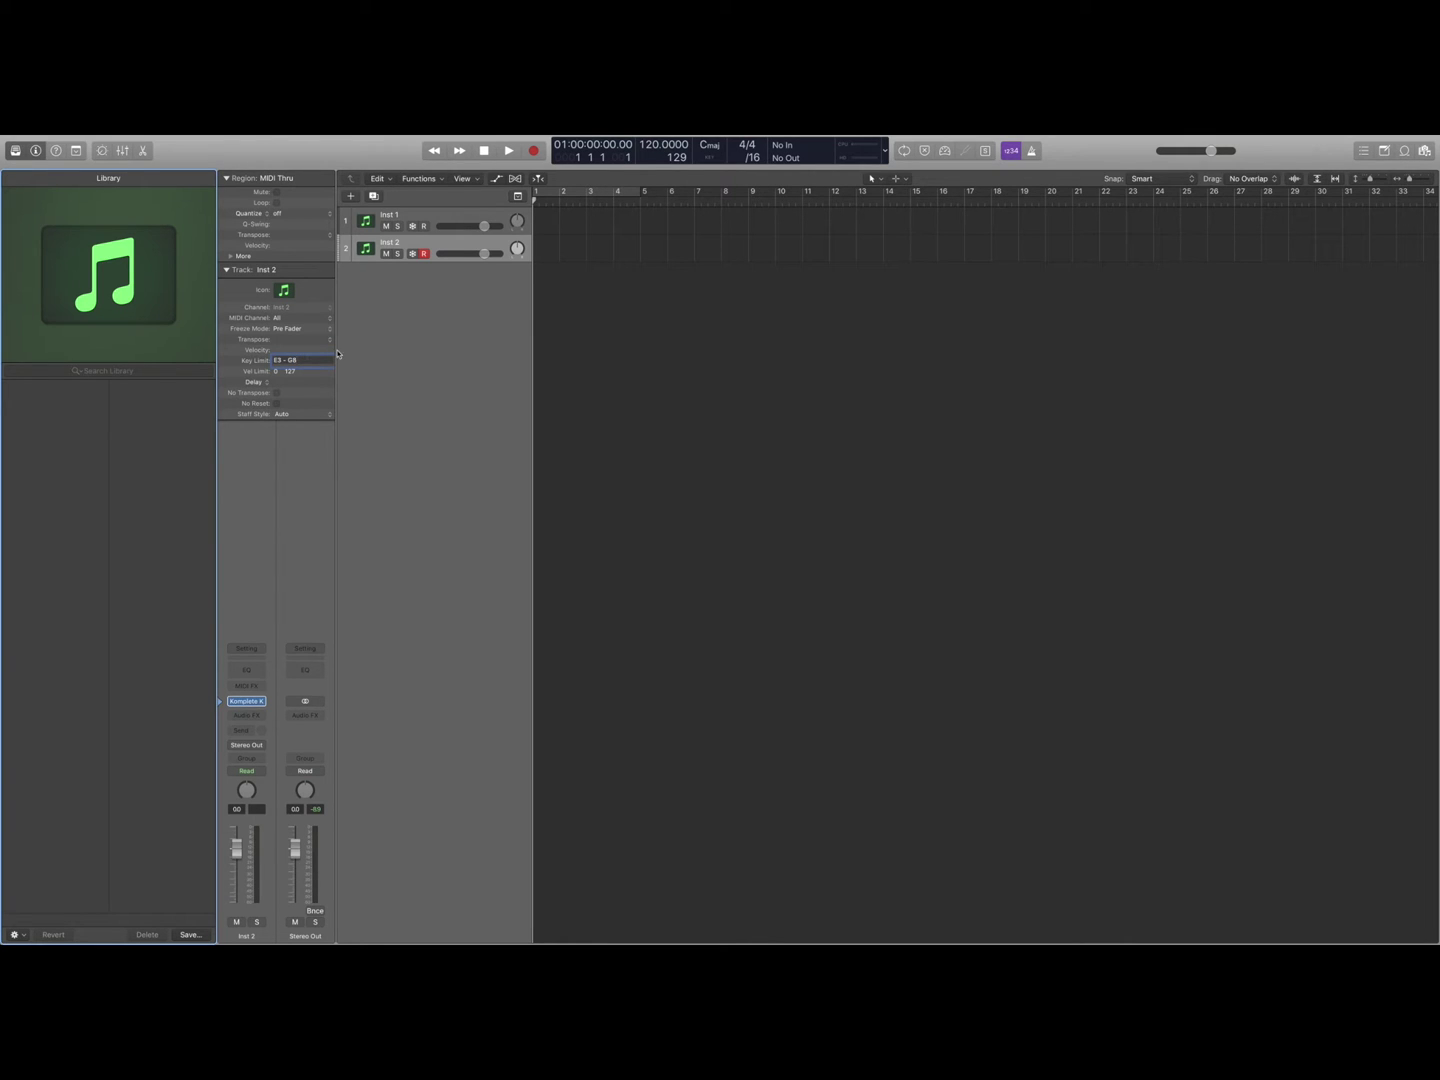
pyautogui.click(395, 419)
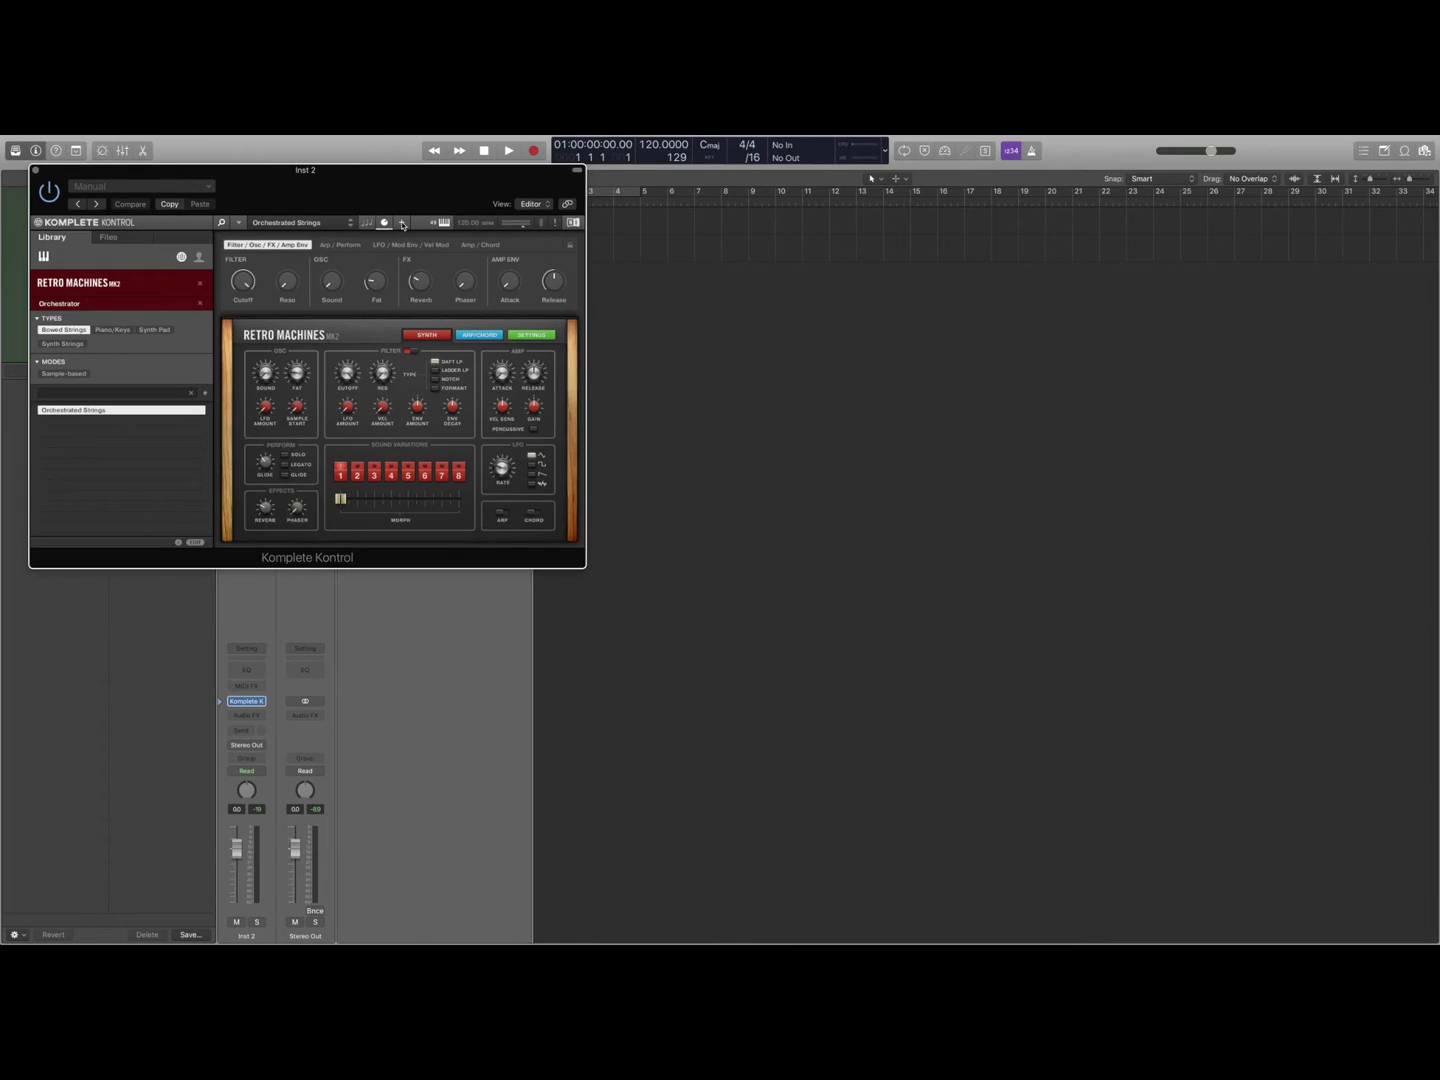
# Review the Orchestrated Strings instrument options, then close the Komplete Kontrol plugin window.
pyautogui.click(402, 224)
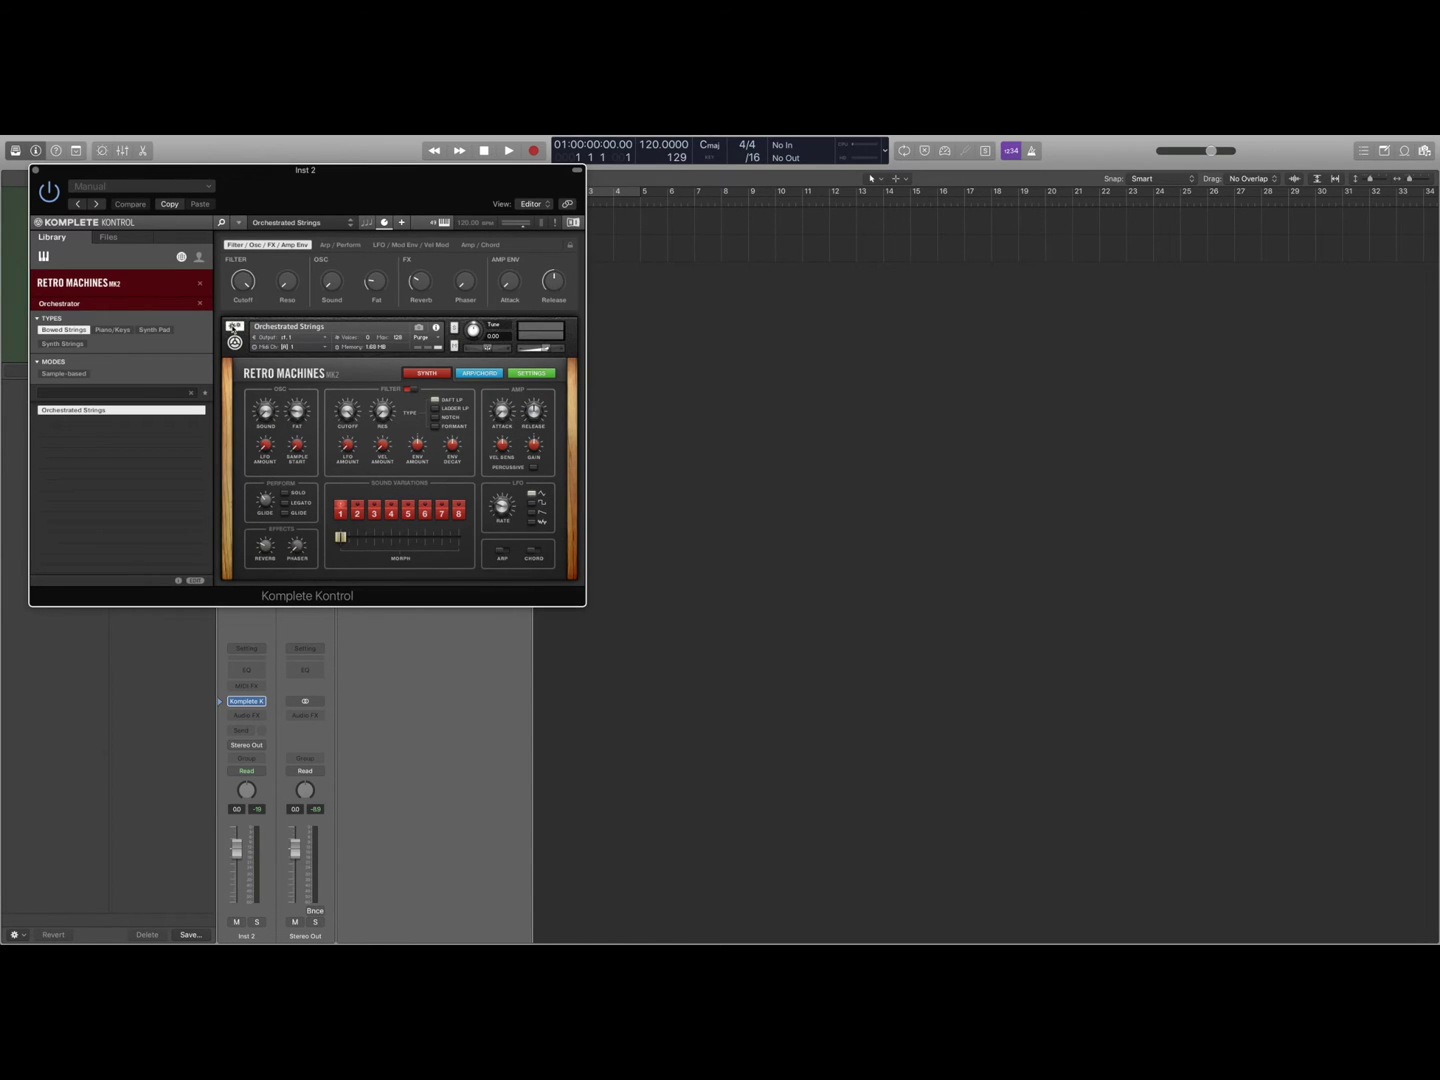
pyautogui.click(233, 327)
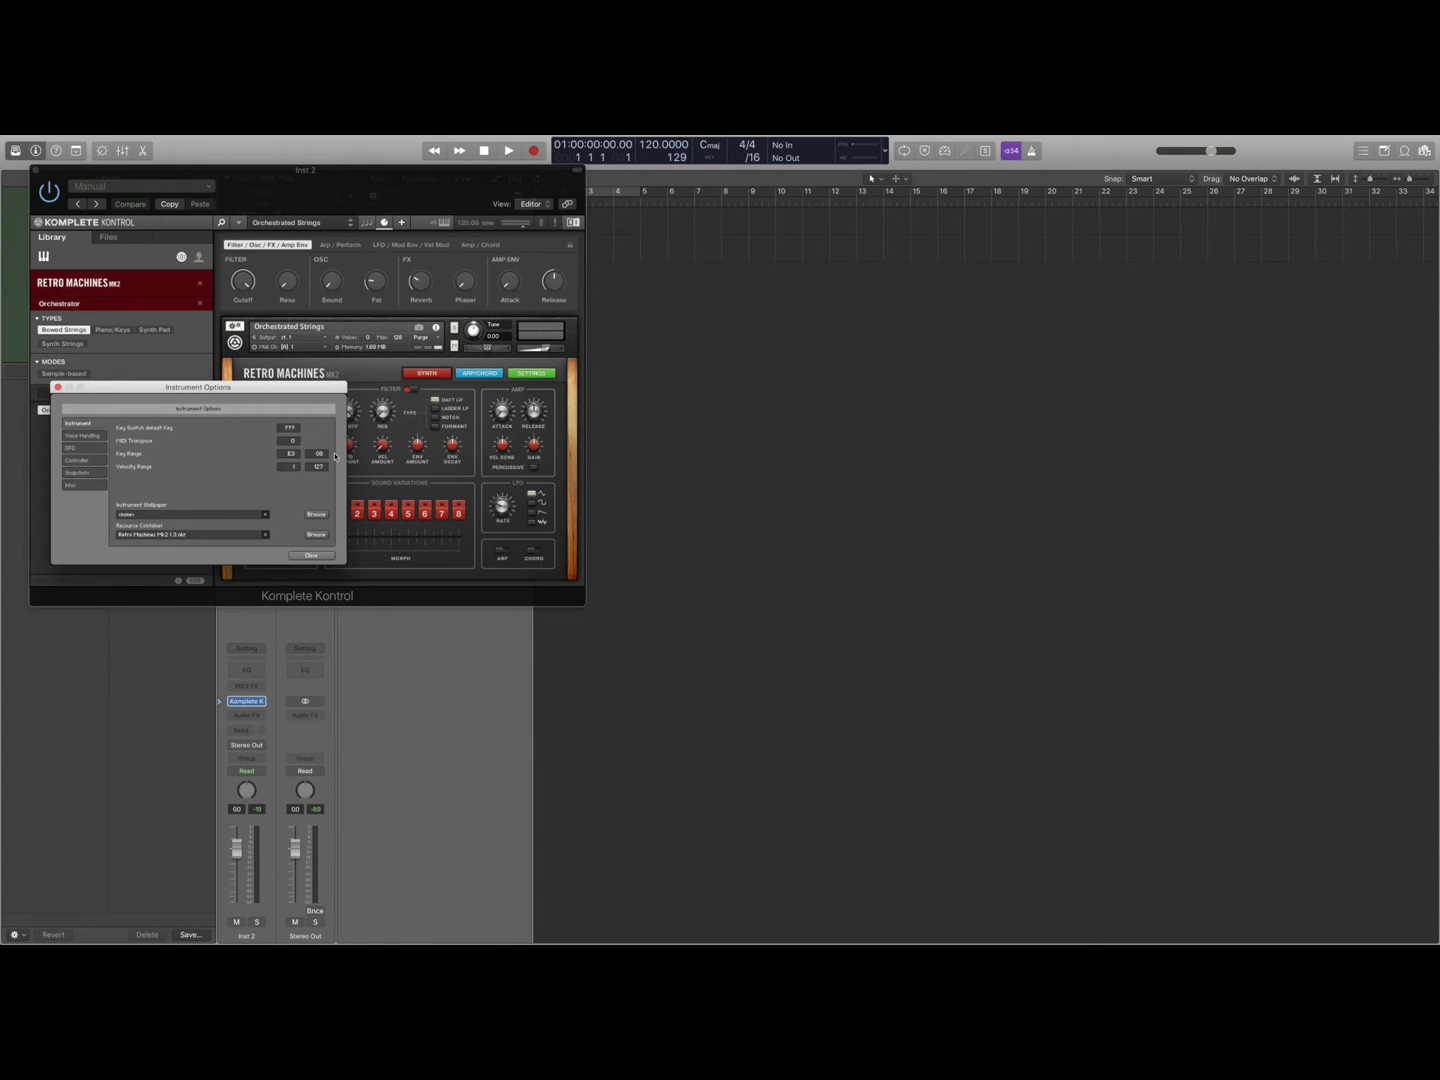
pyautogui.click(312, 556)
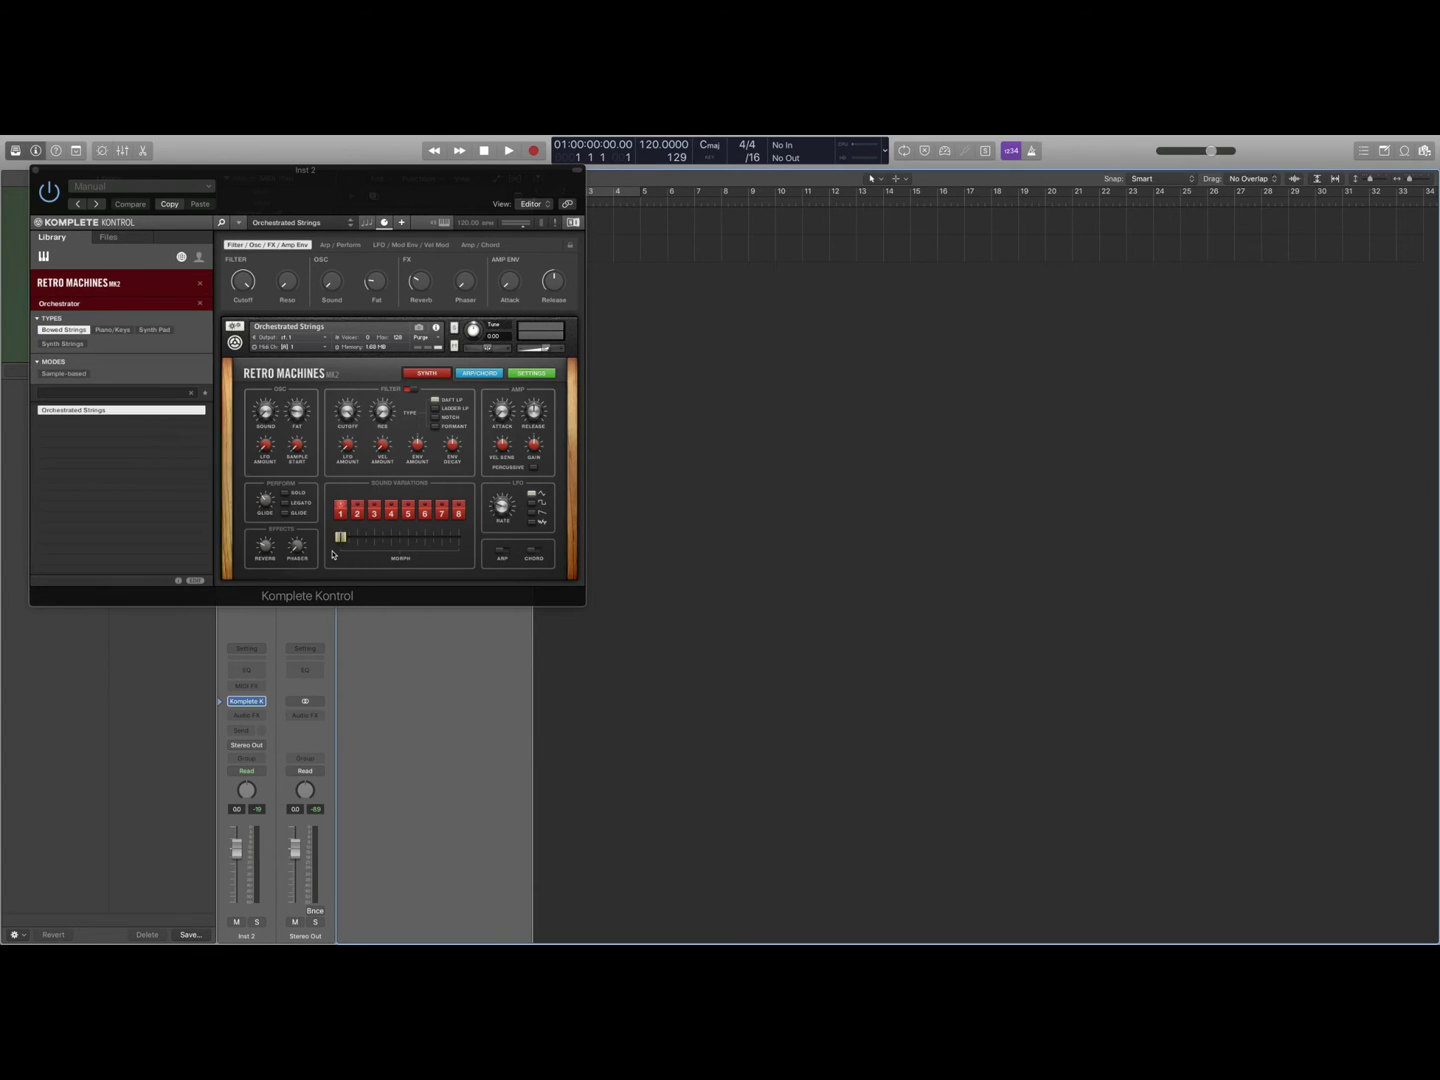
pyautogui.click(35, 172)
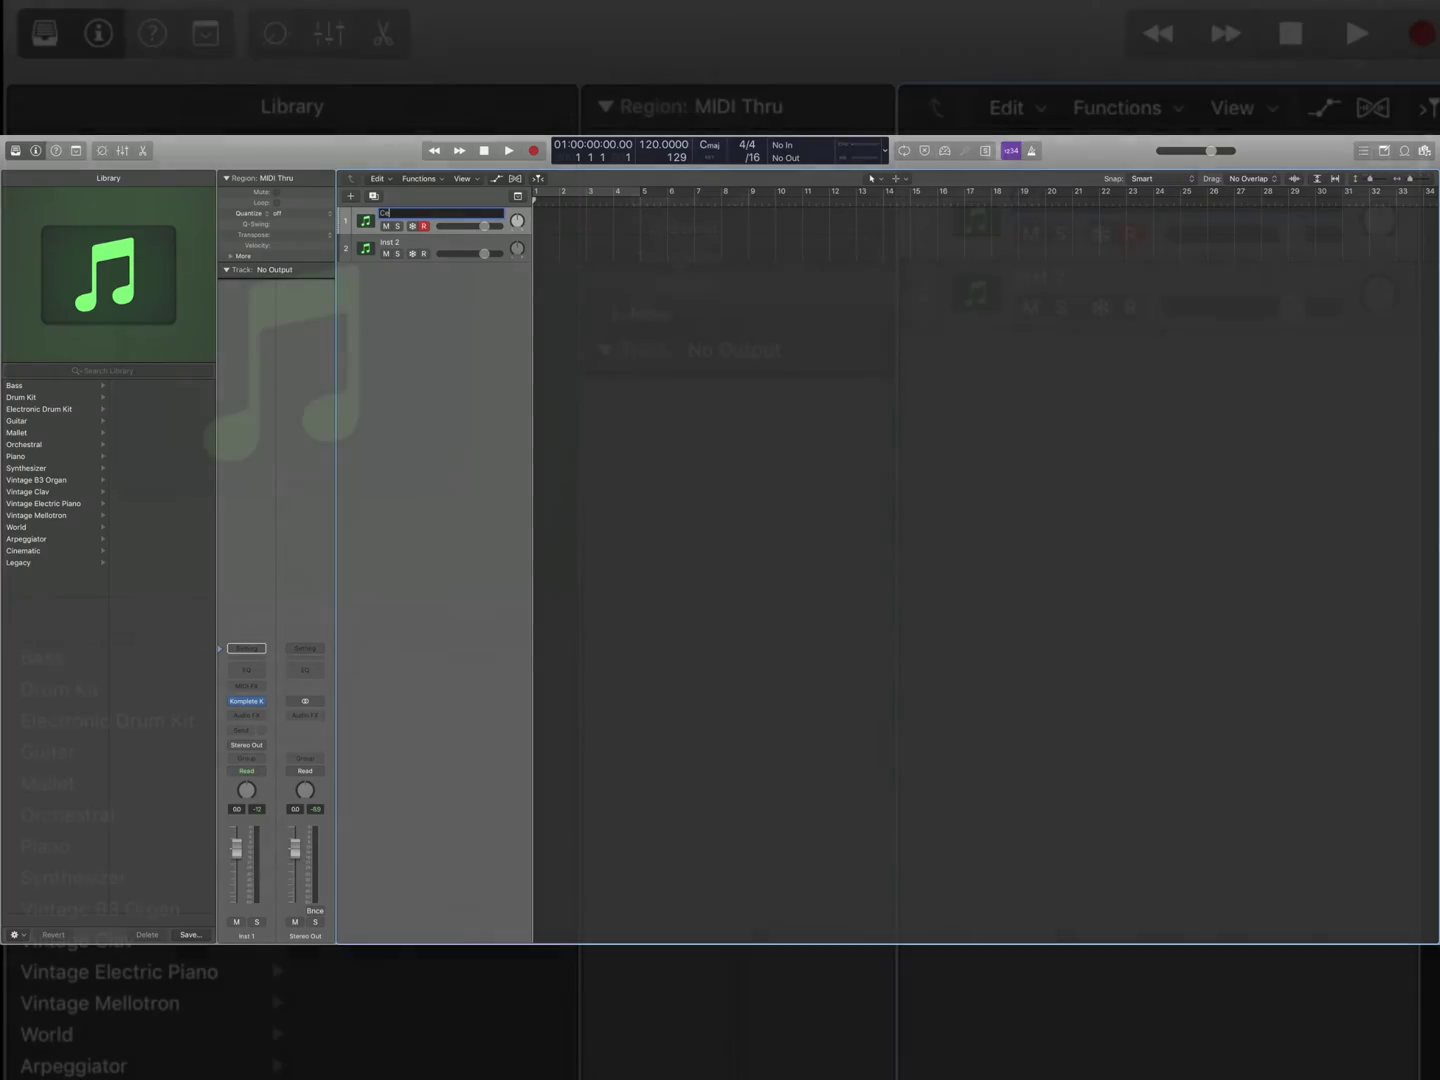
# Finish naming the first track 'Cello' and rename the second track 'Synth'.
pyautogui.write('llo')
pyautogui.press('Return')
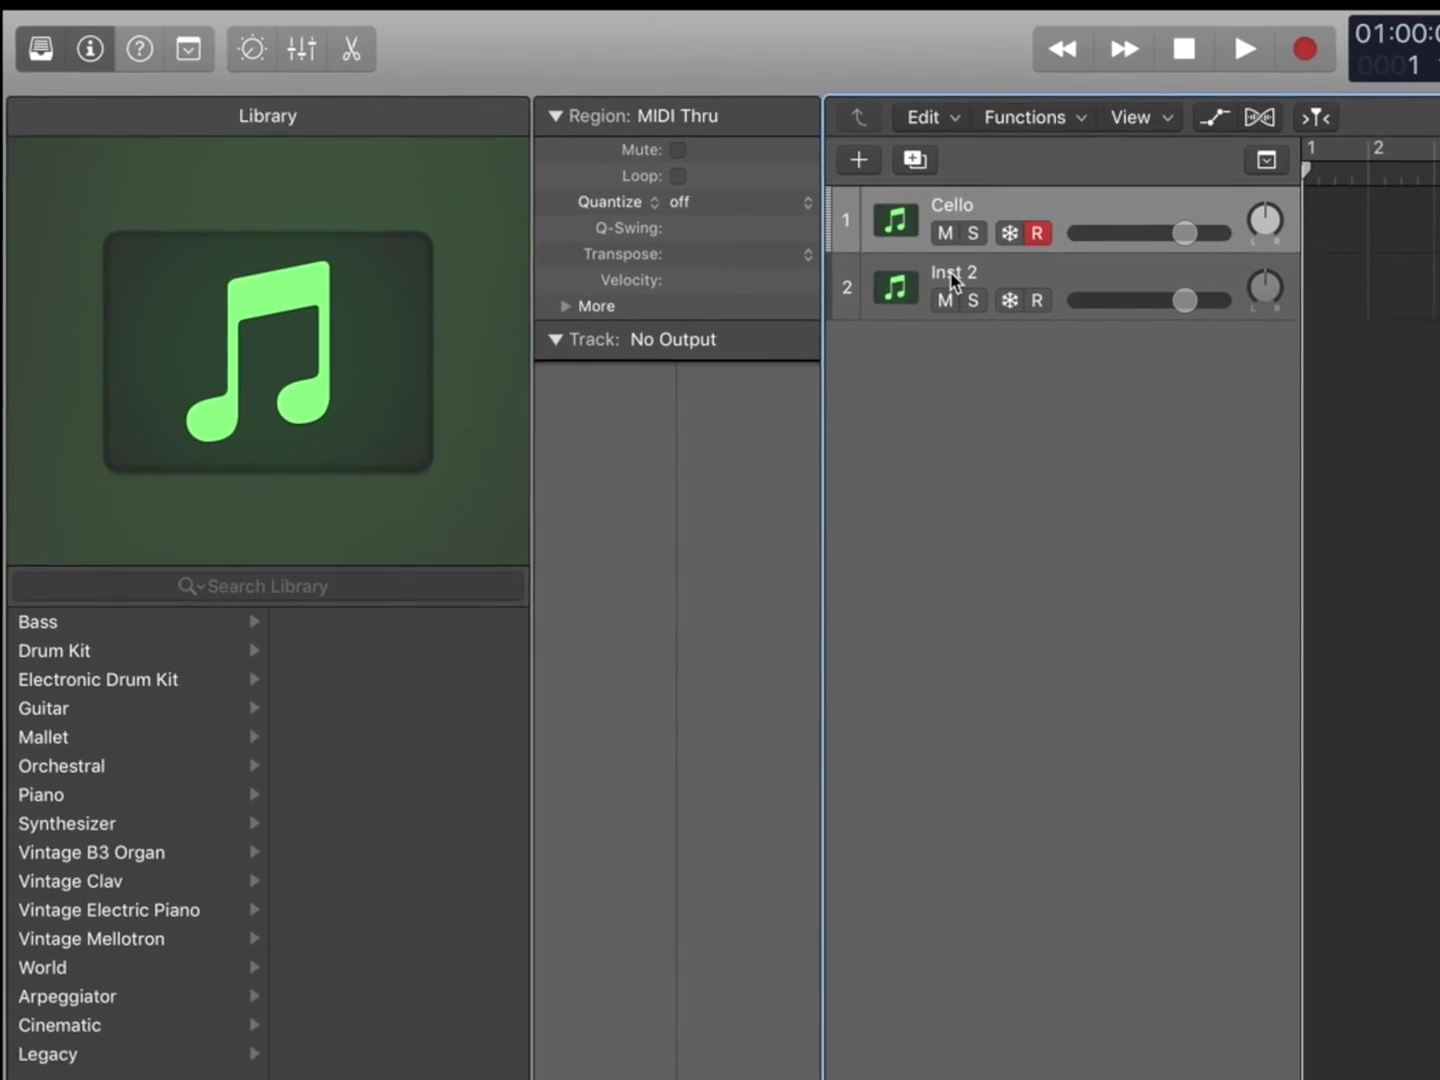
pyautogui.click(953, 282)
pyautogui.doubleClick(953, 282)
pyautogui.write('Syn')
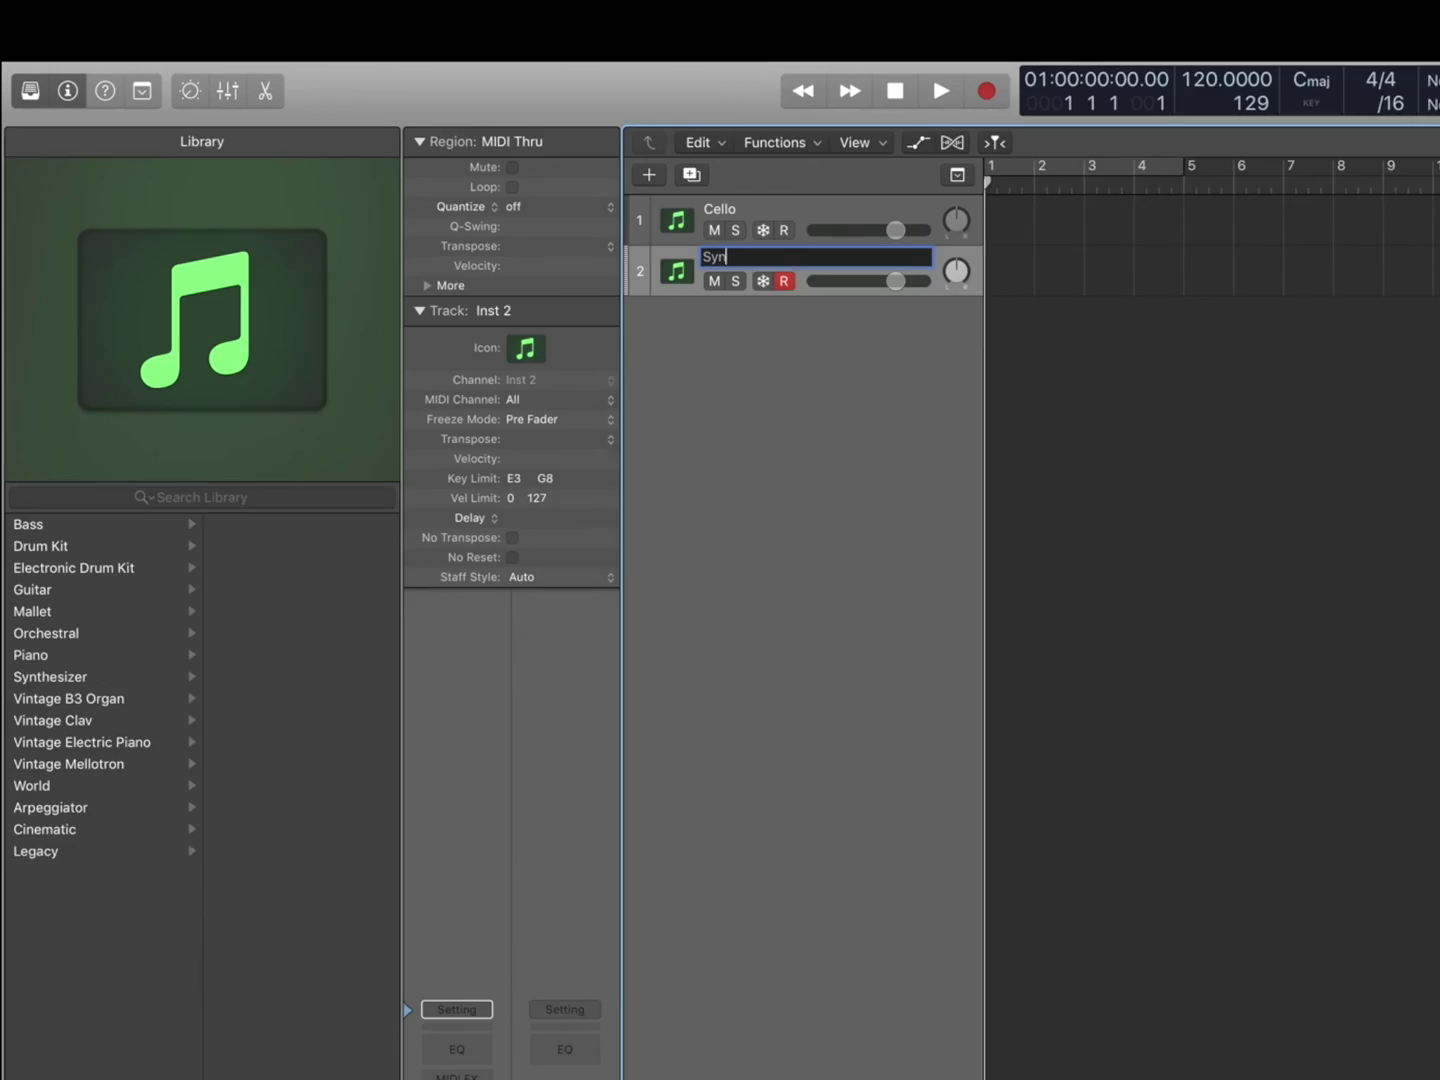
pyautogui.write('th')
pyautogui.press('Return')
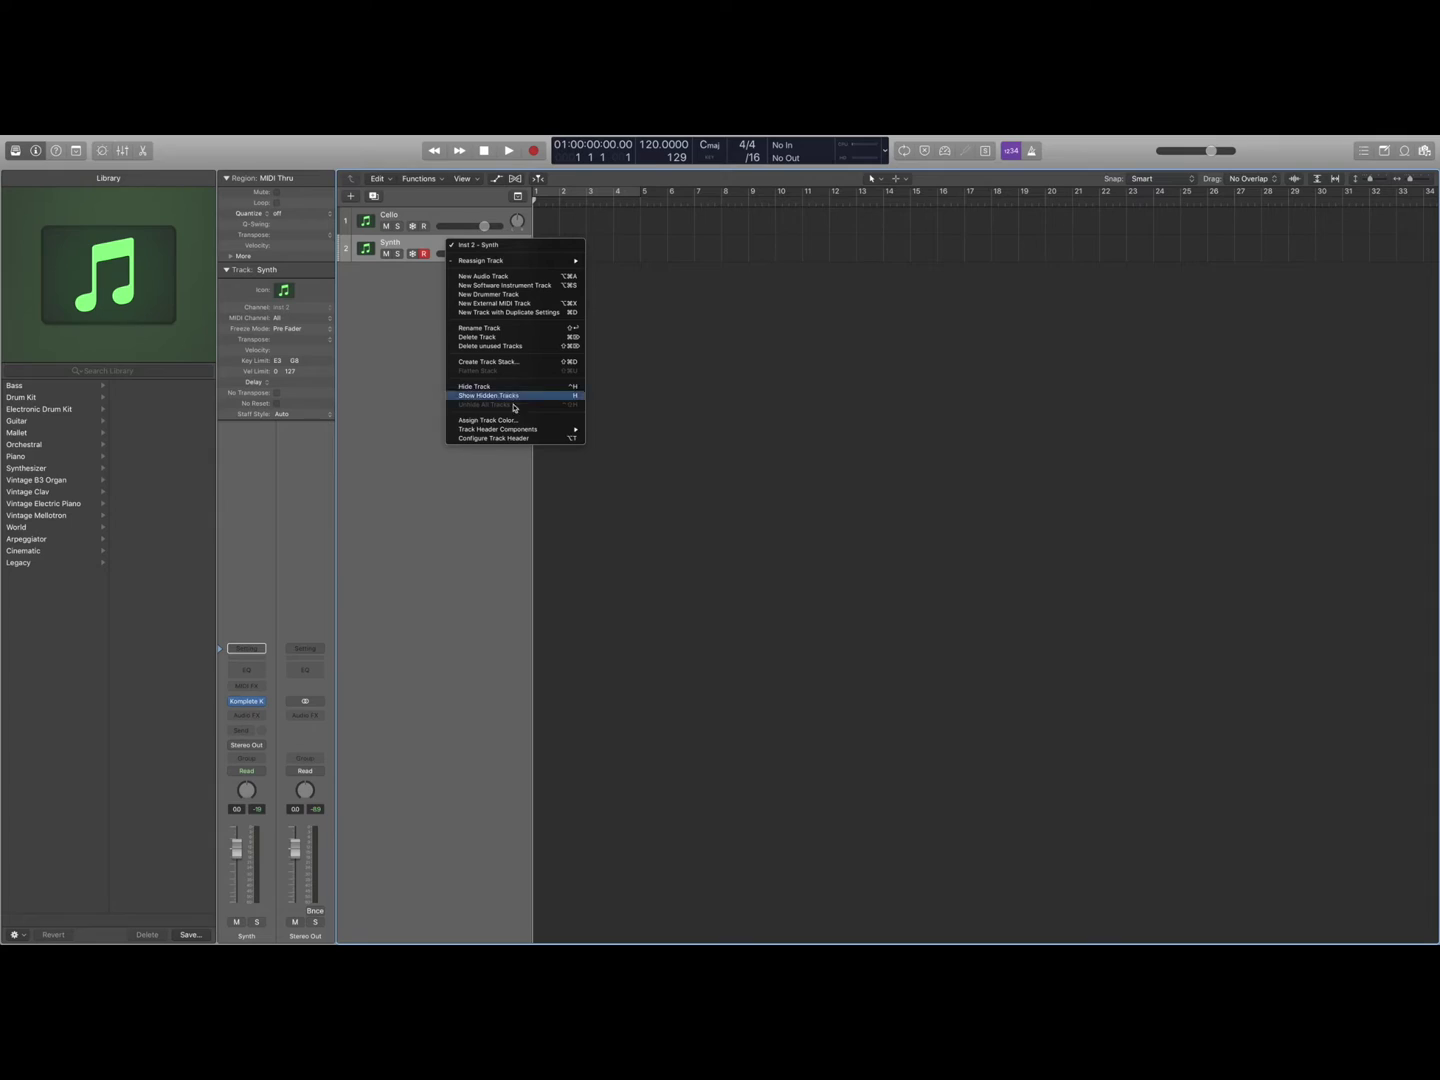
# Colour the Synth track bright green and the Cello track yellow-green from the track colour palette.
pyautogui.moveTo(510, 430)
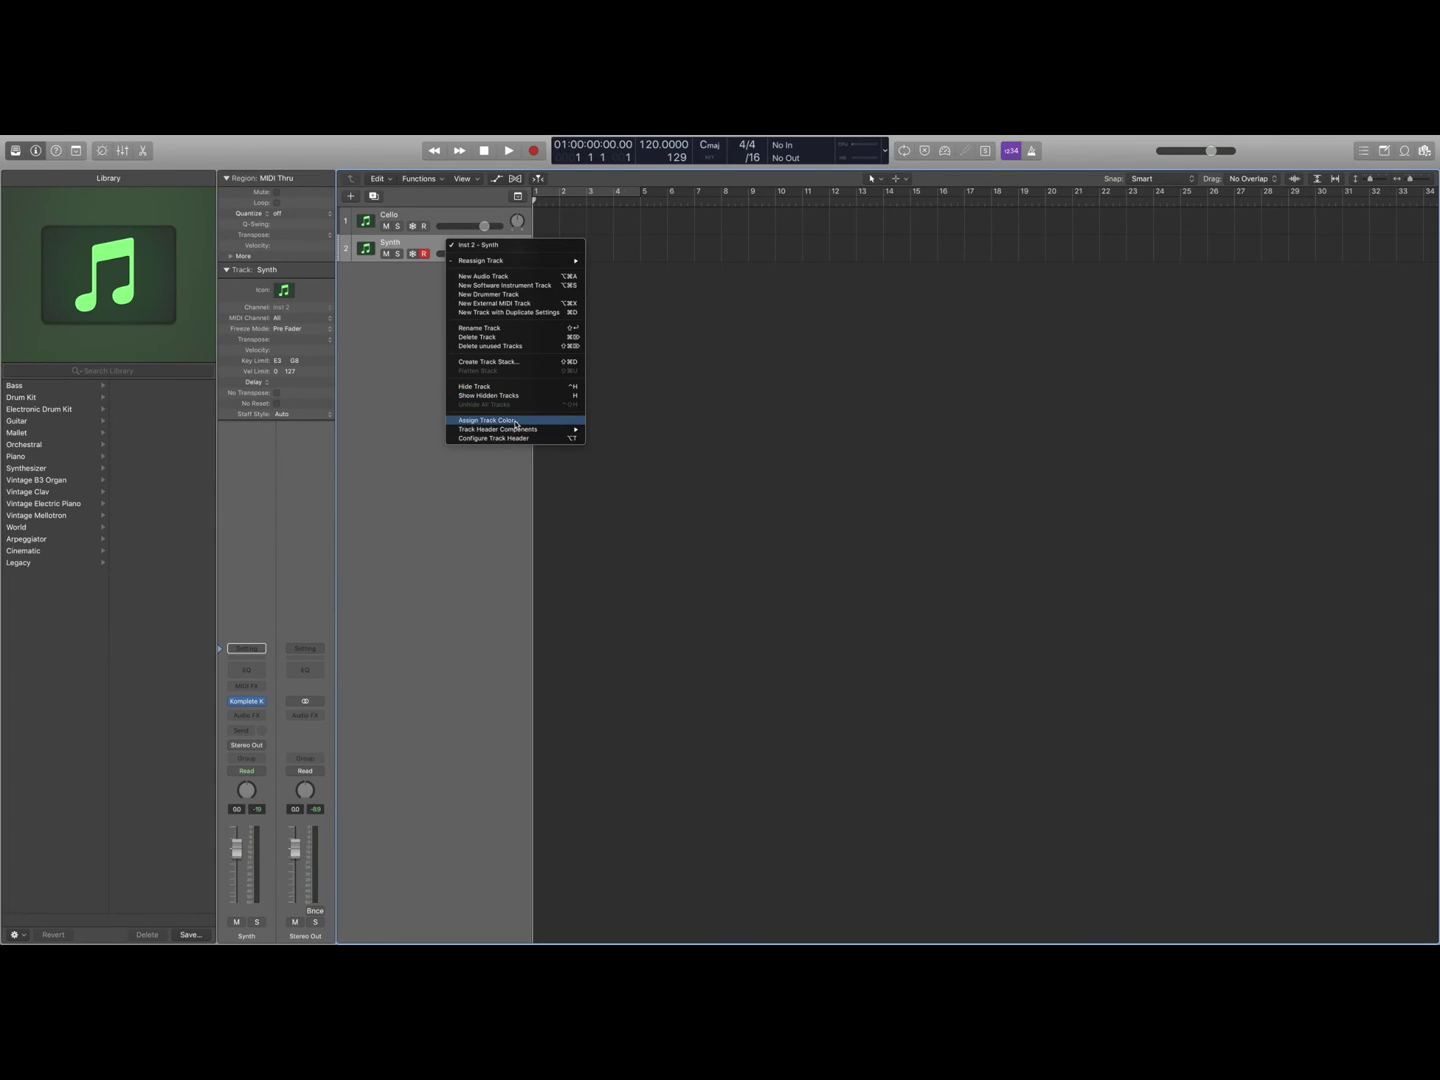
pyautogui.click(514, 421)
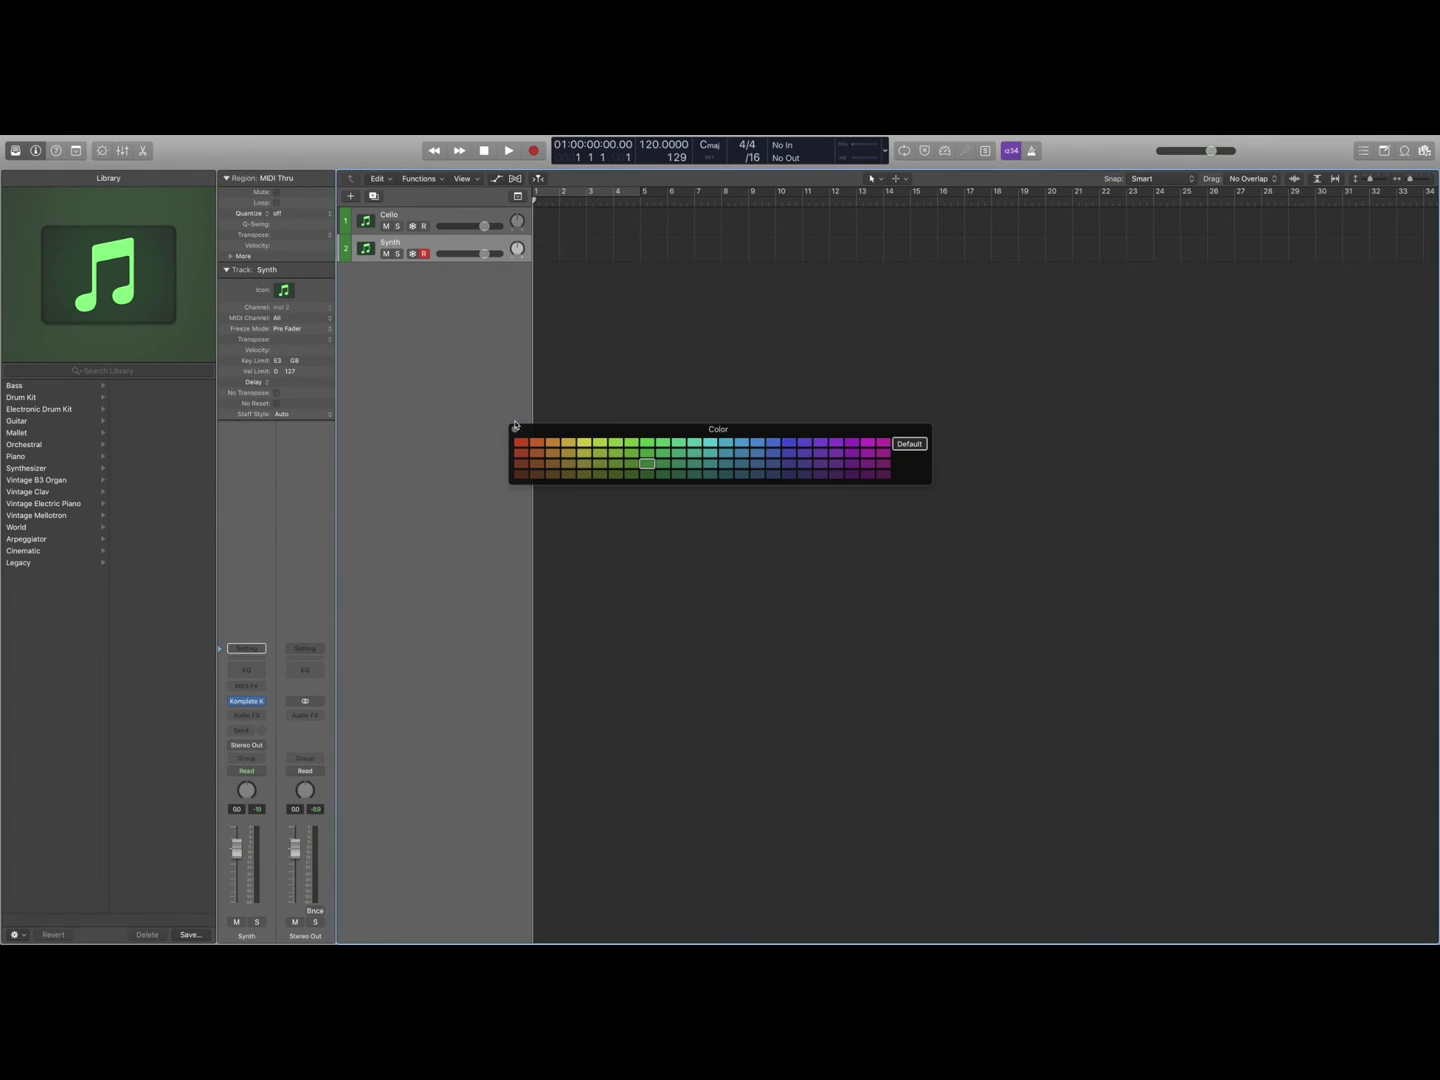
pyautogui.click(648, 443)
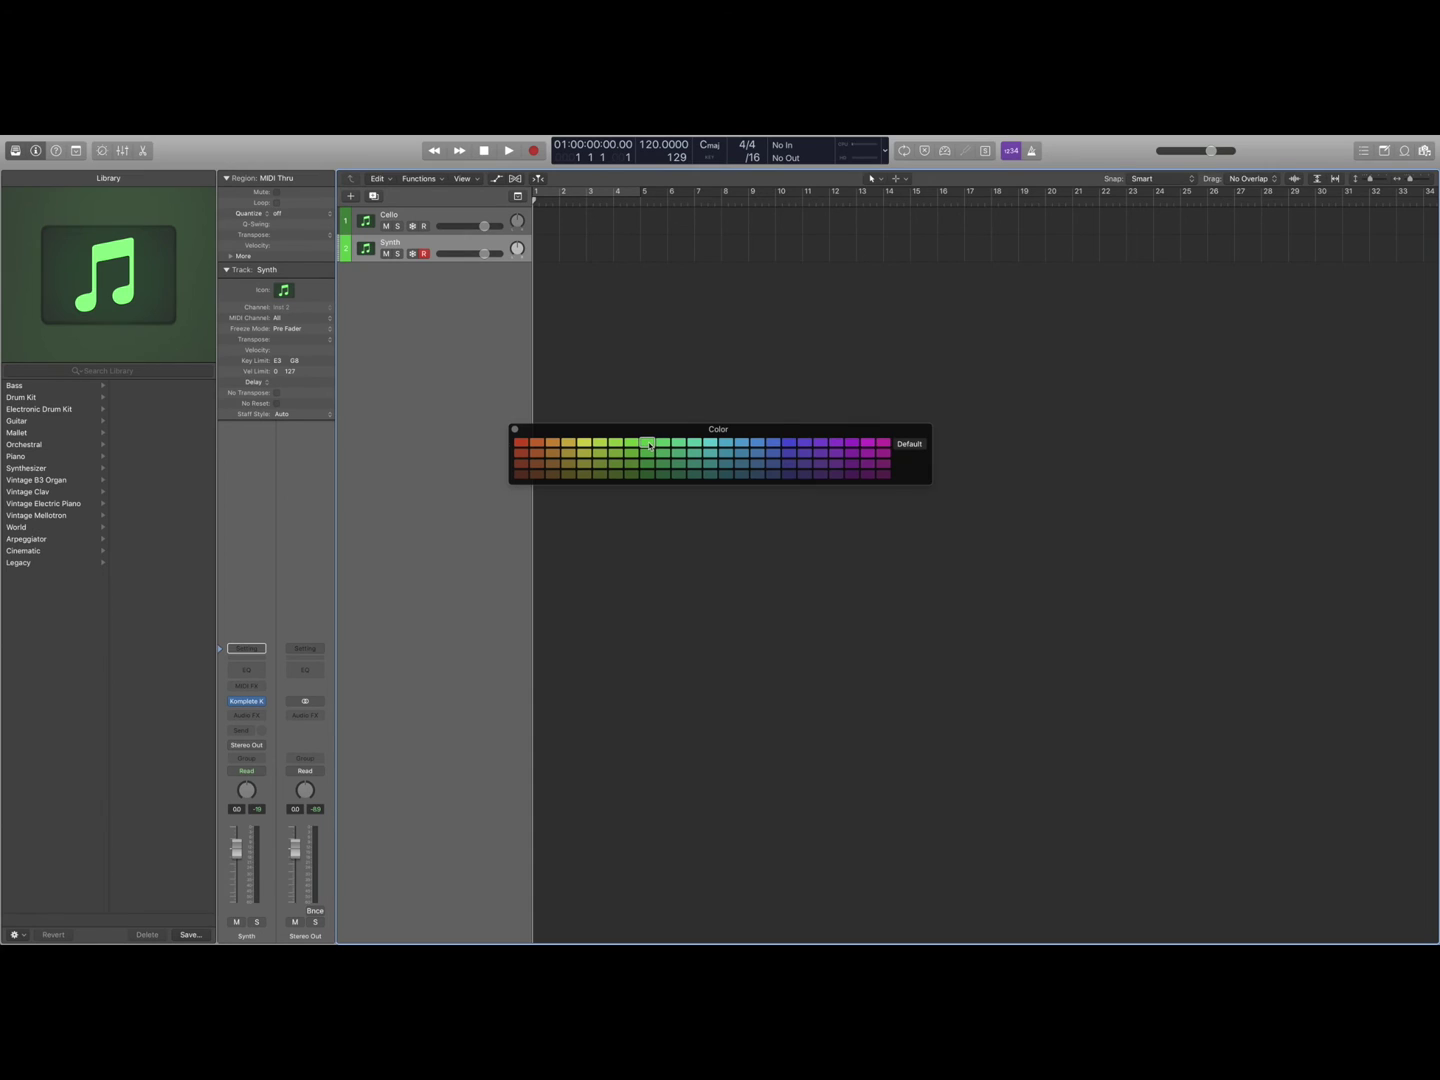
pyautogui.click(432, 216)
pyautogui.click(587, 444)
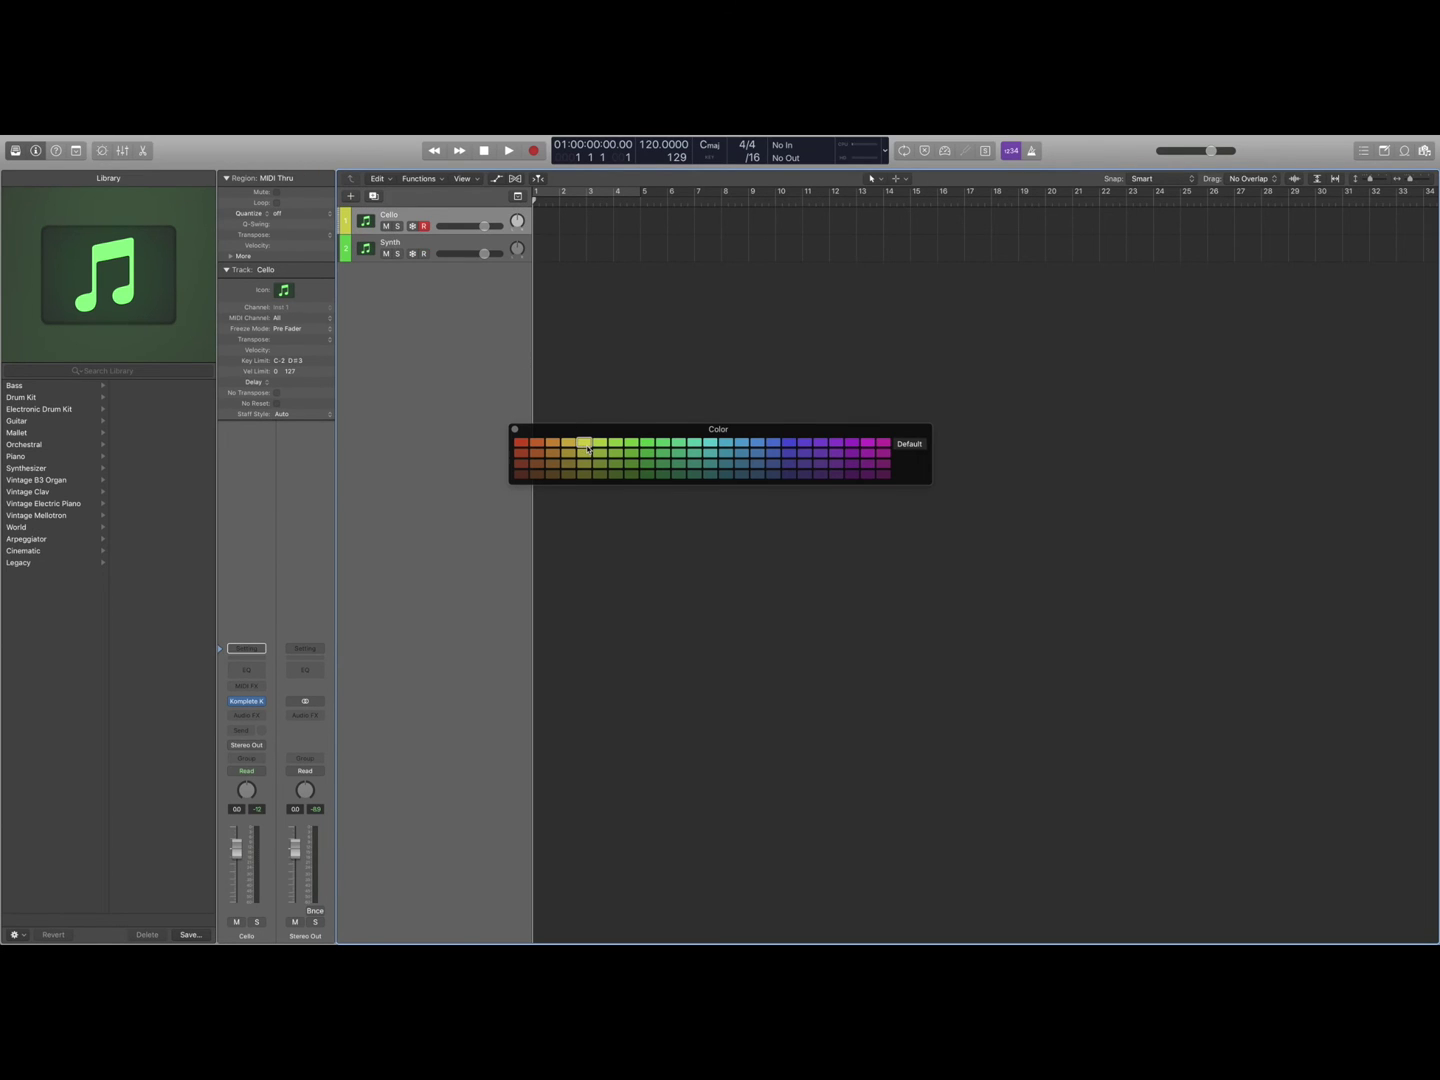
pyautogui.click(514, 431)
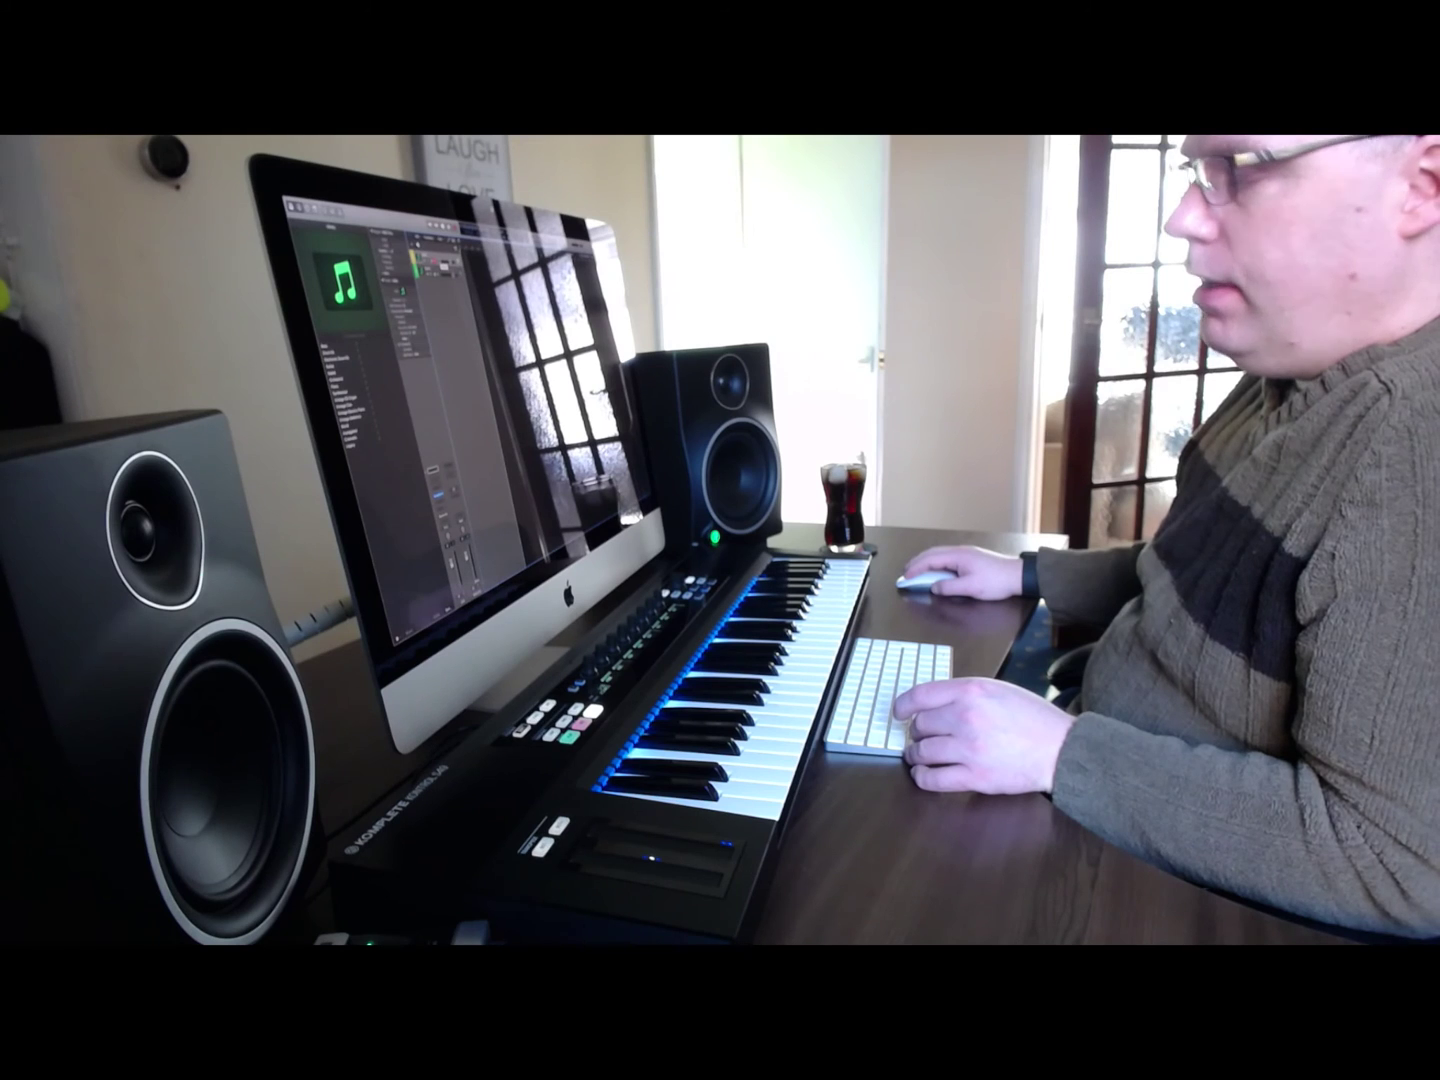
# Group Cello and Synth into a new Summing Stack, Sum 1.
pyautogui.rightClick(451, 247)
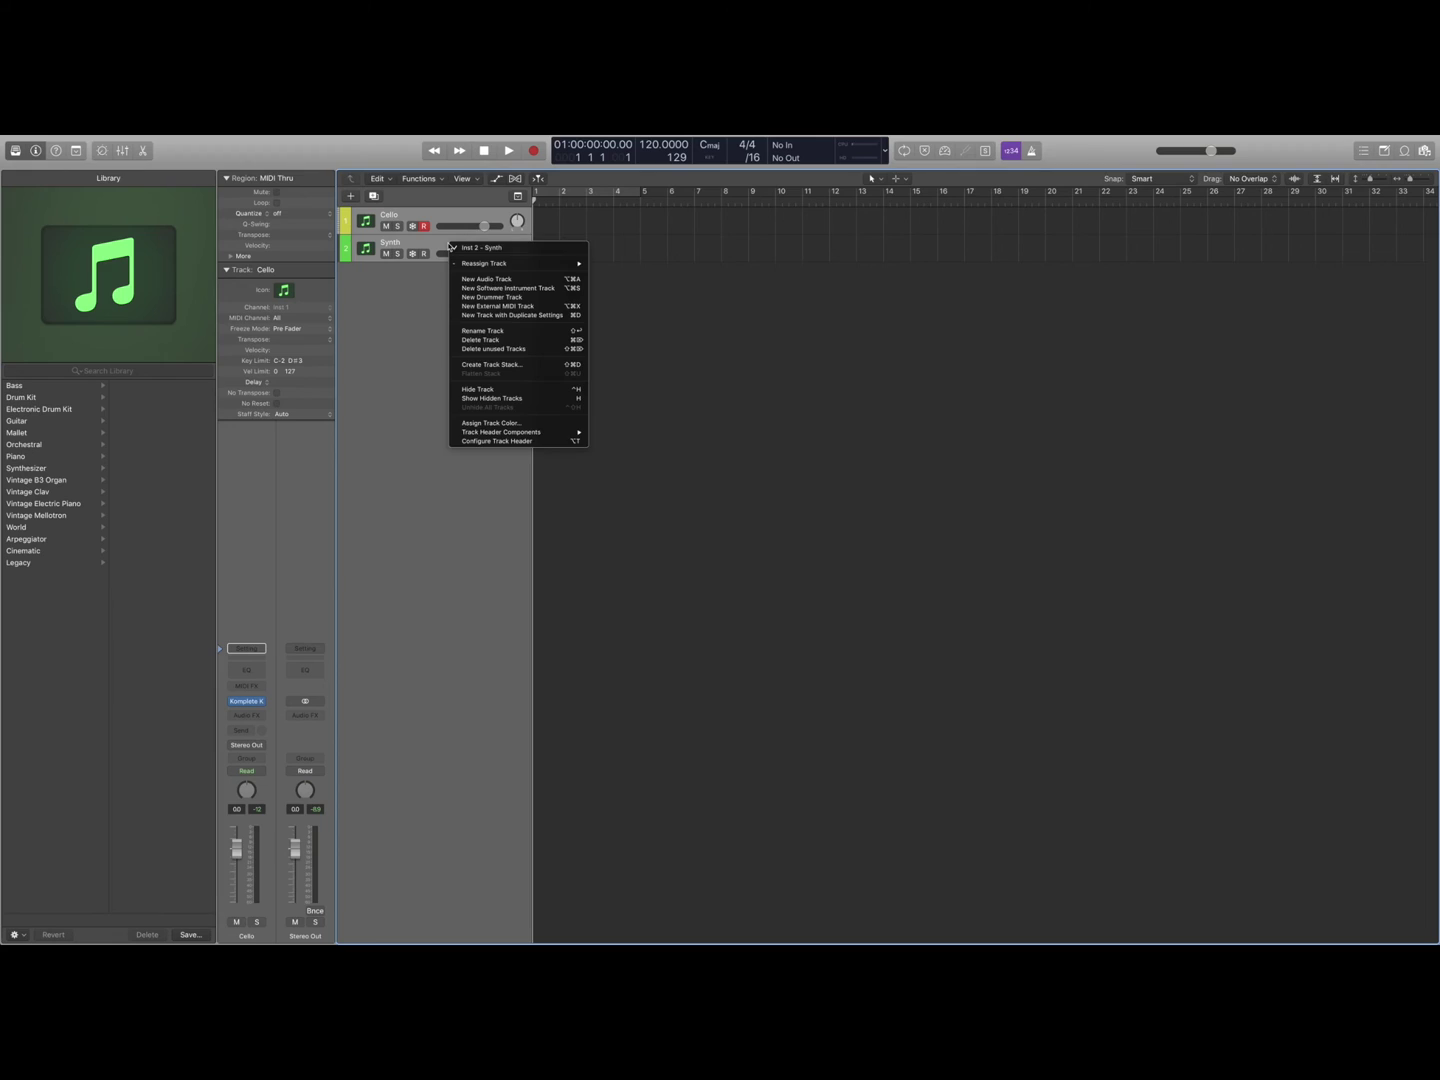
pyautogui.click(504, 366)
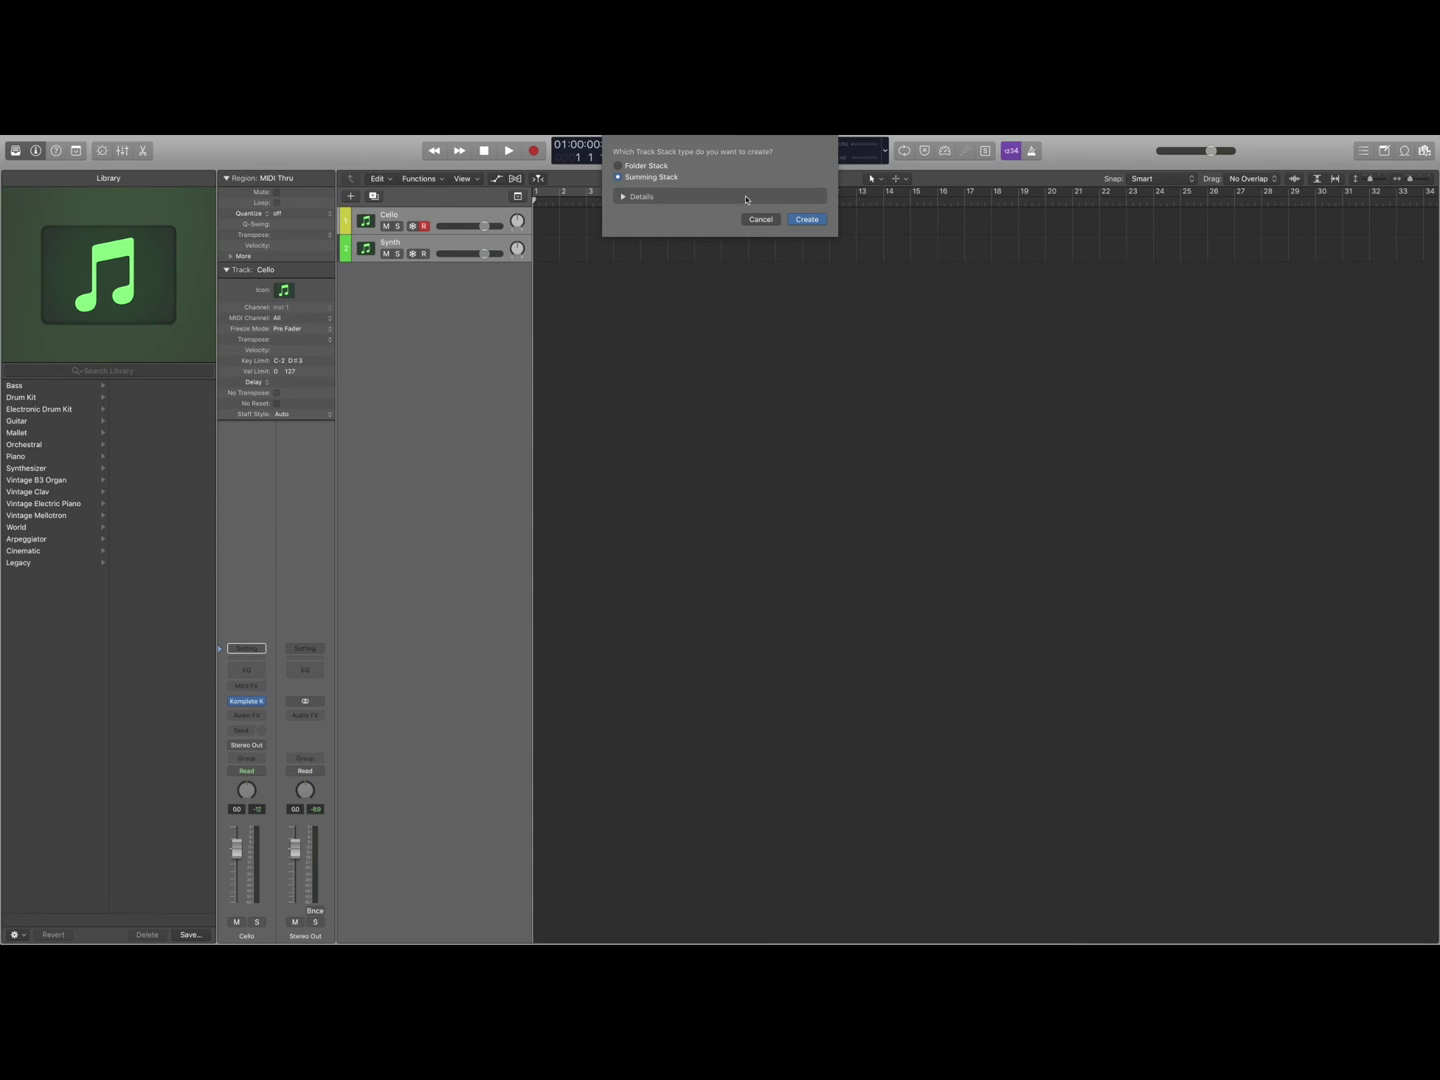
pyautogui.click(808, 220)
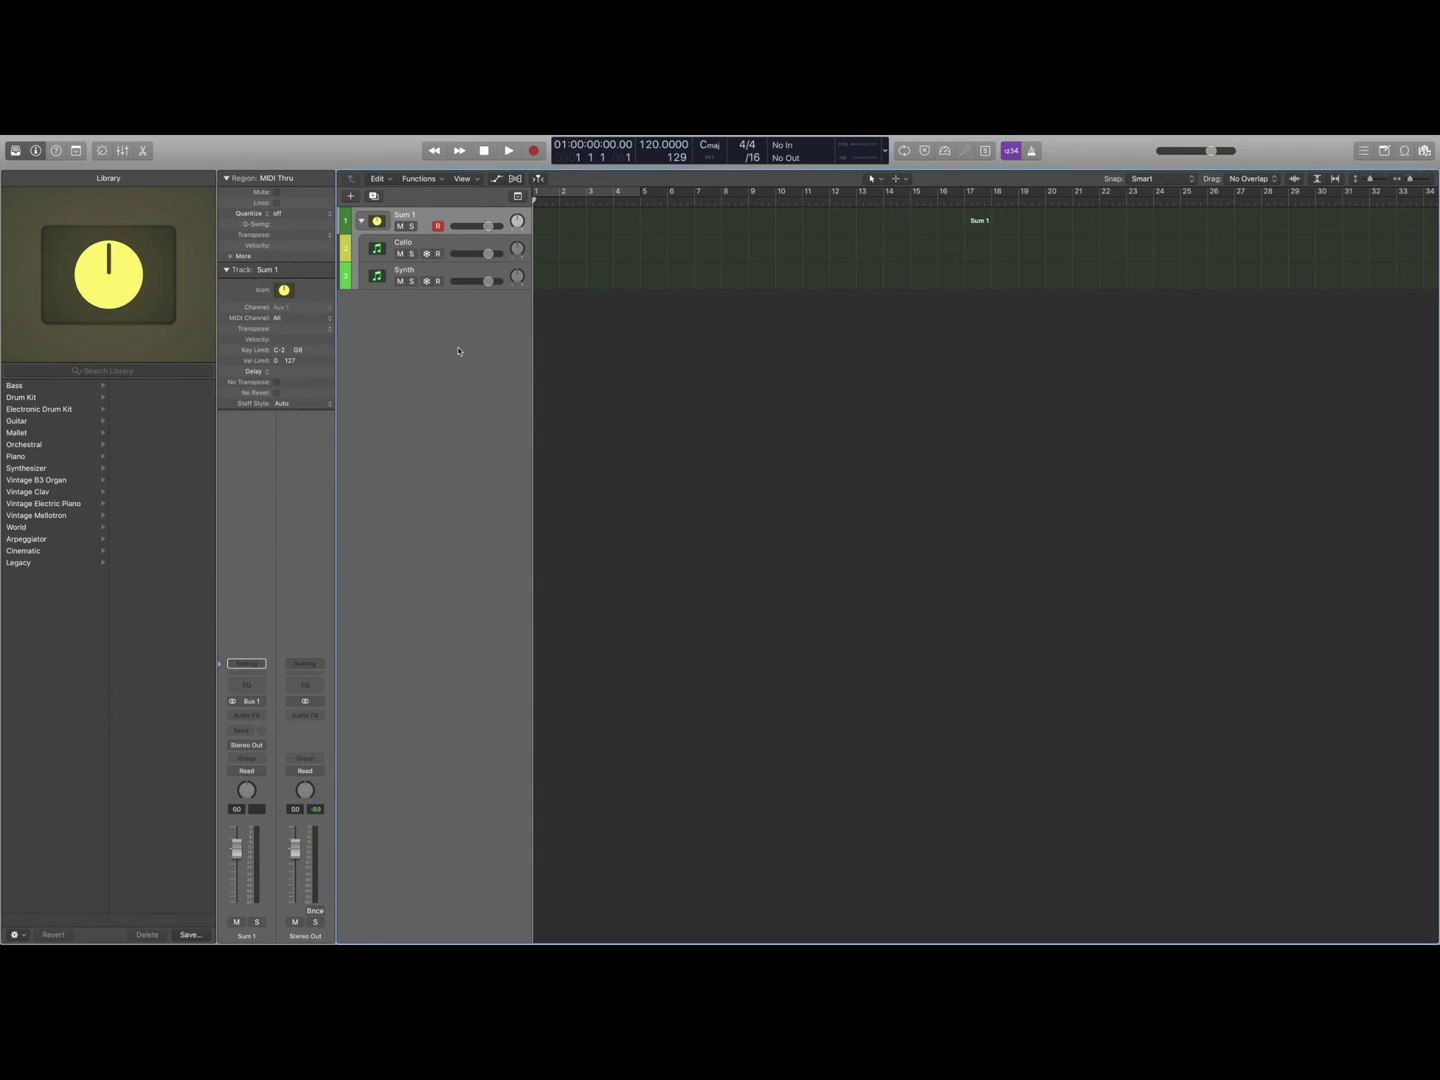
pyautogui.click(363, 221)
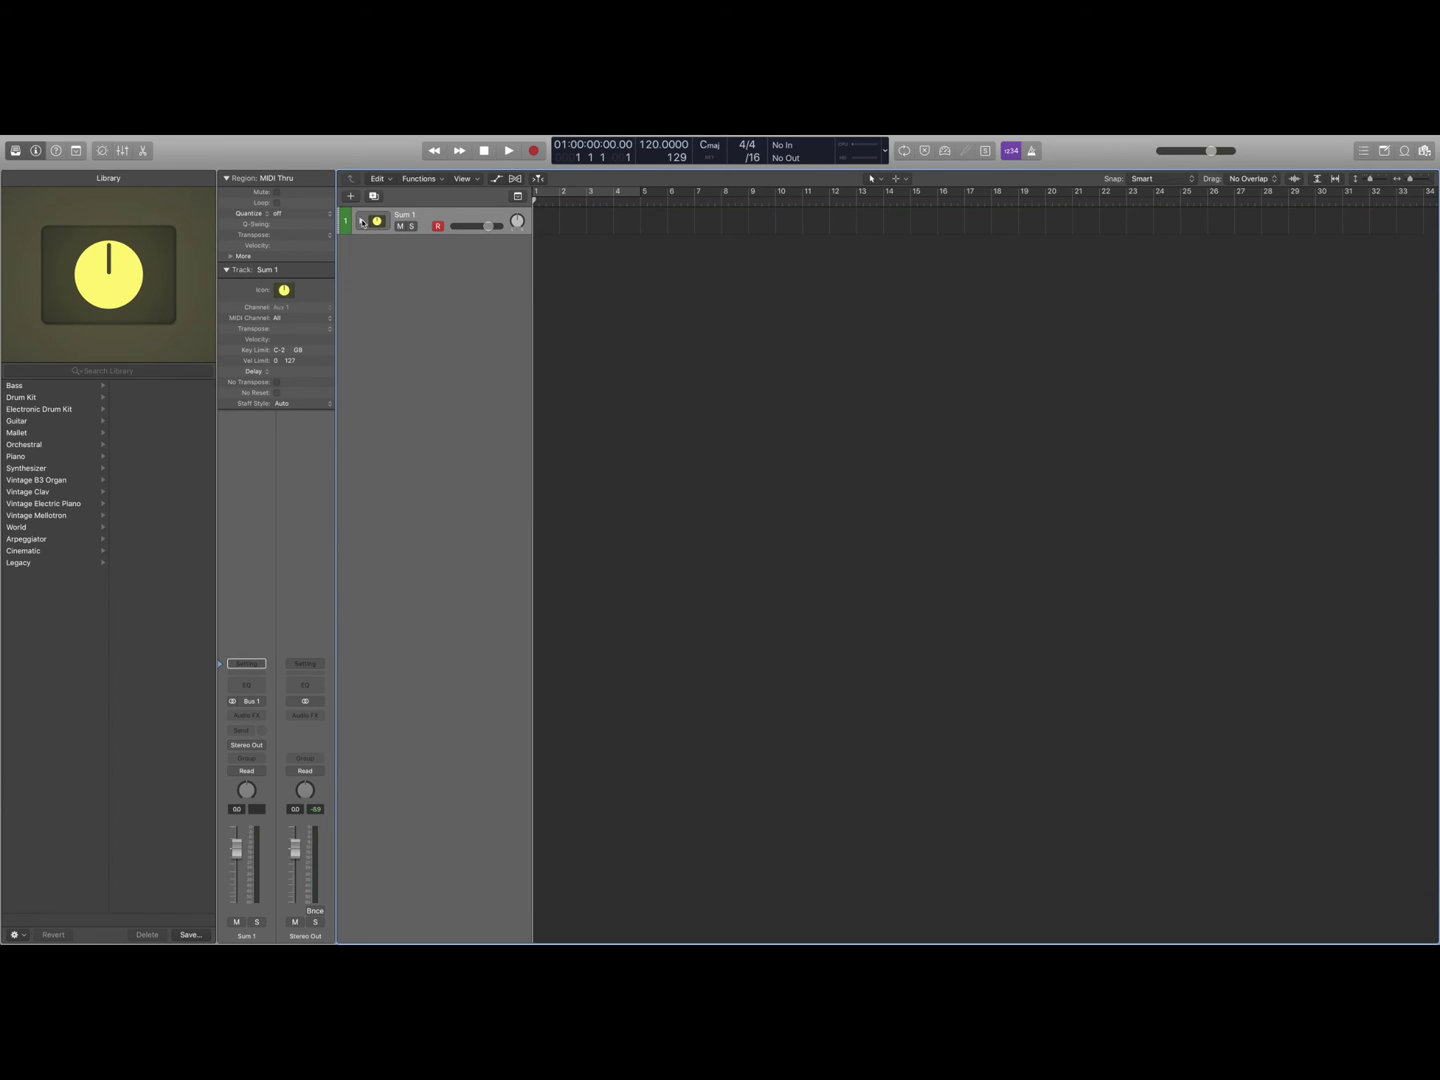
pyautogui.click(363, 221)
pyautogui.click(363, 221)
pyautogui.click(363, 221)
pyautogui.click(363, 221)
pyautogui.click(363, 221)
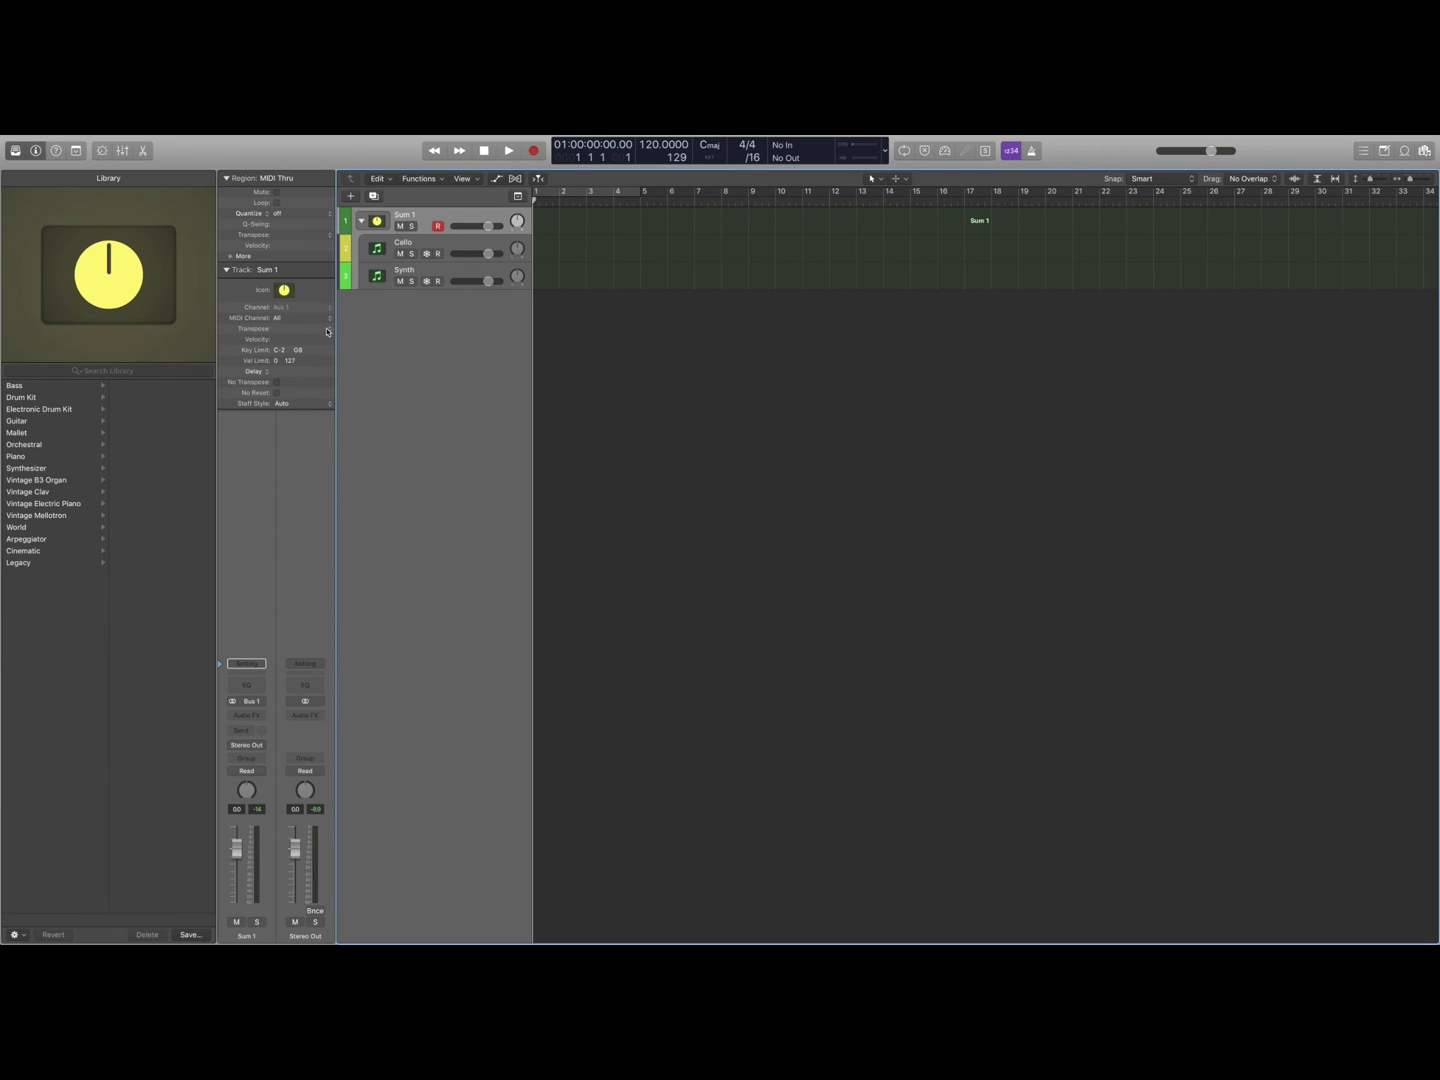
# Select Cello with its transpose left at +0, and hide the Library panel.
pyautogui.click(436, 247)
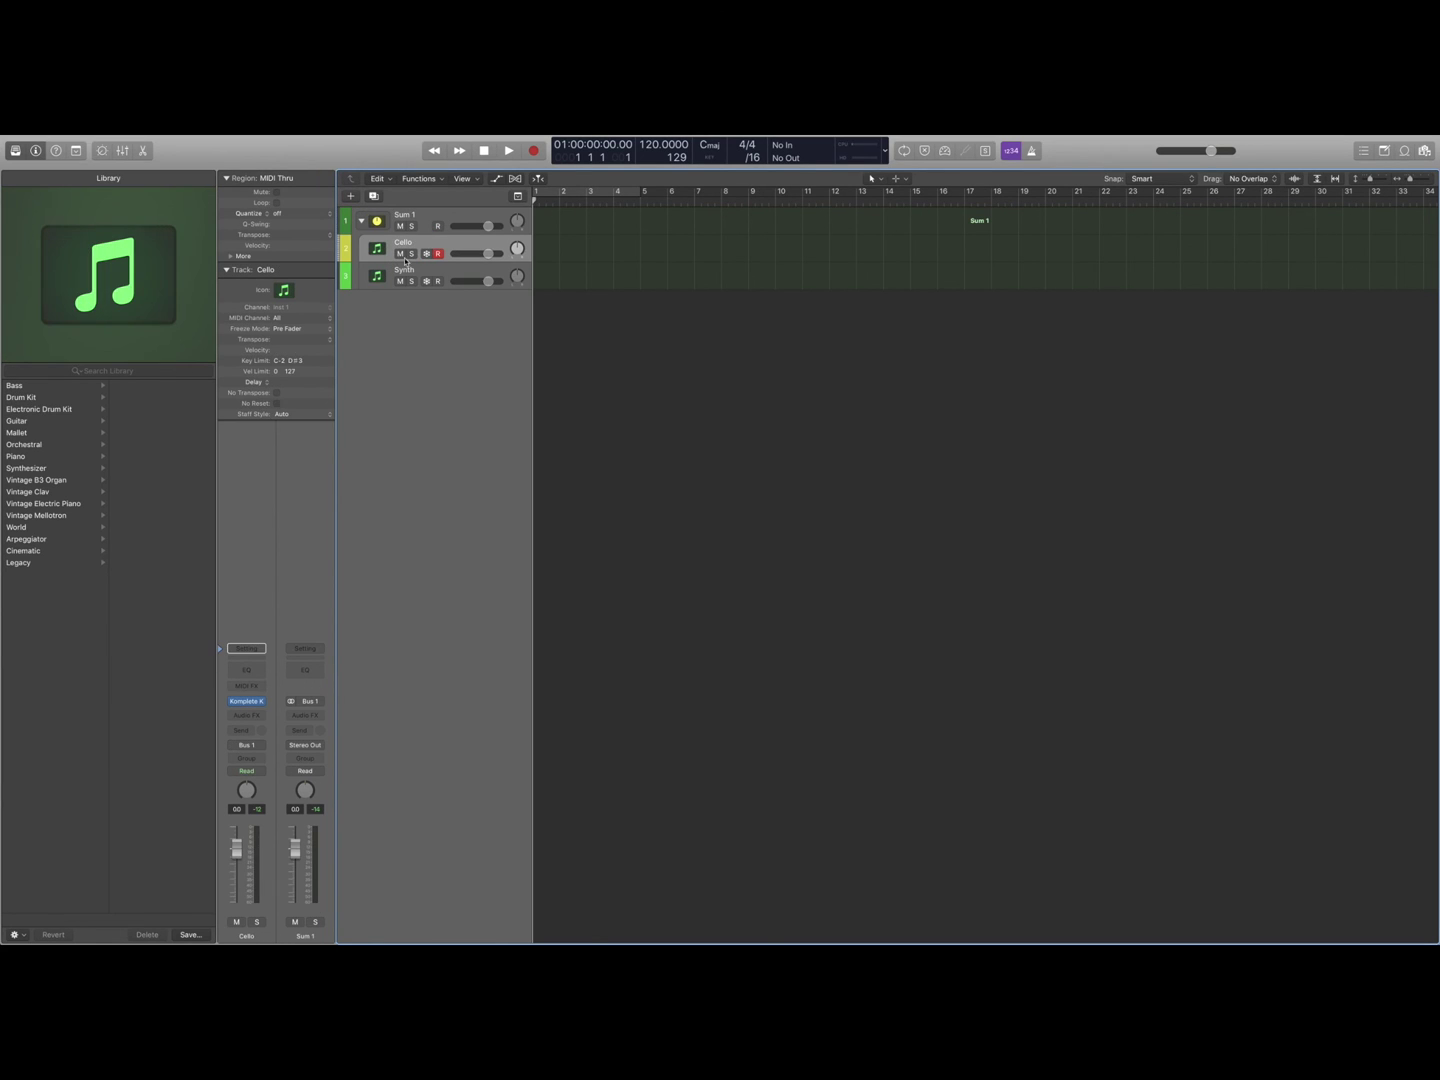
pyautogui.click(331, 342)
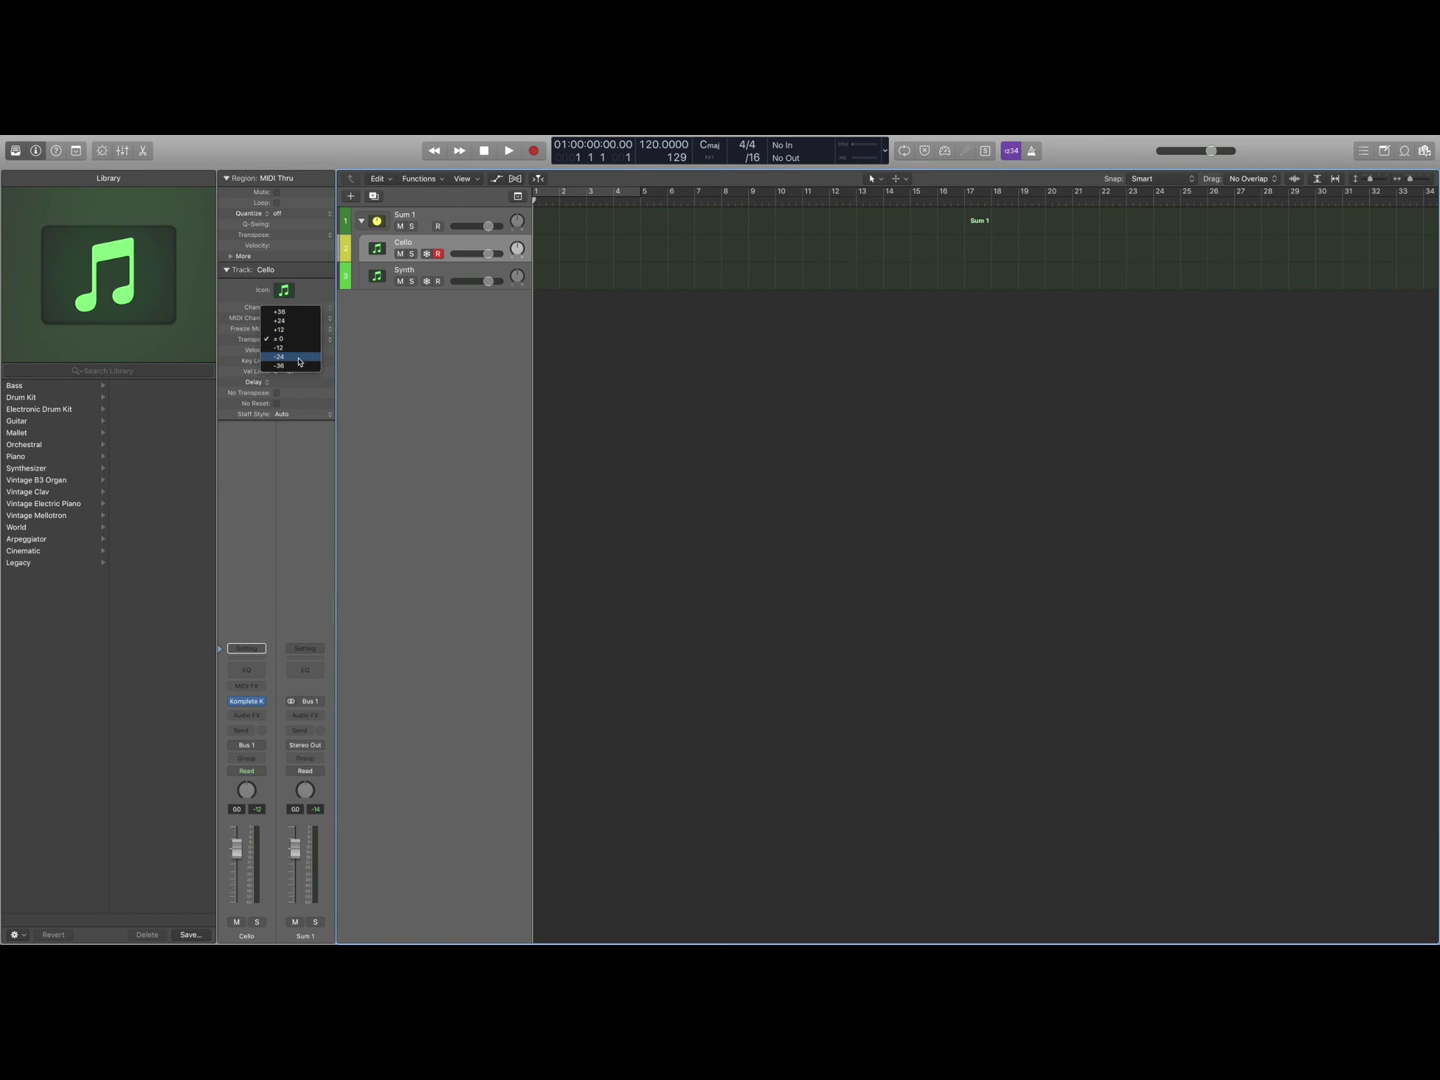
pyautogui.click(394, 343)
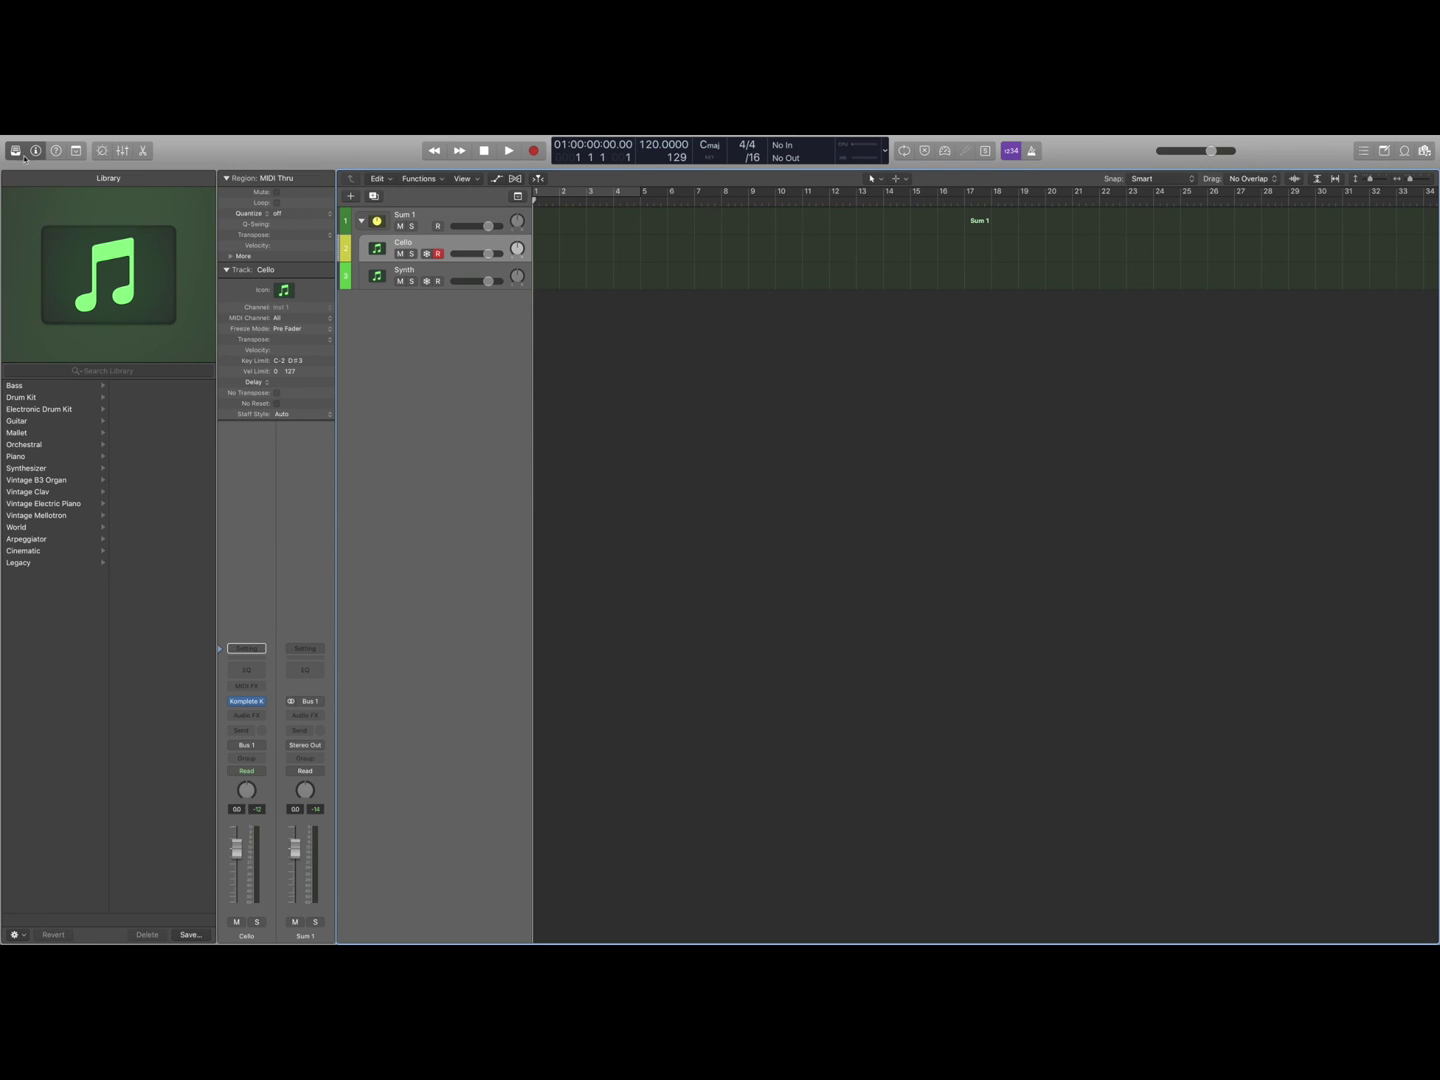
pyautogui.press('y')
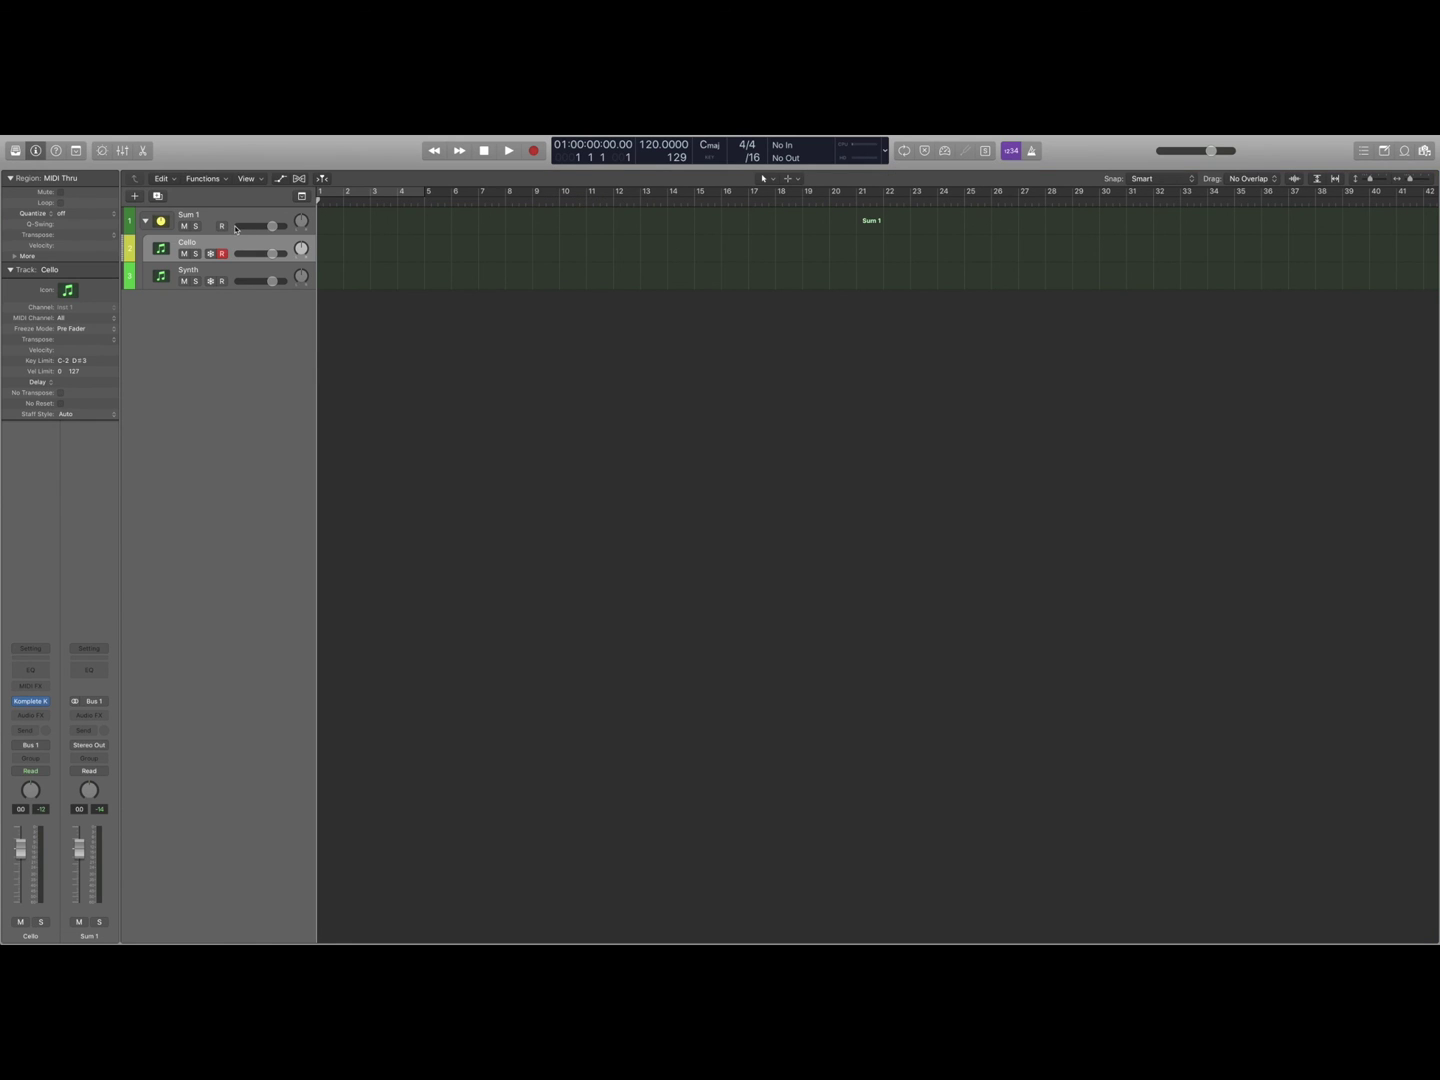